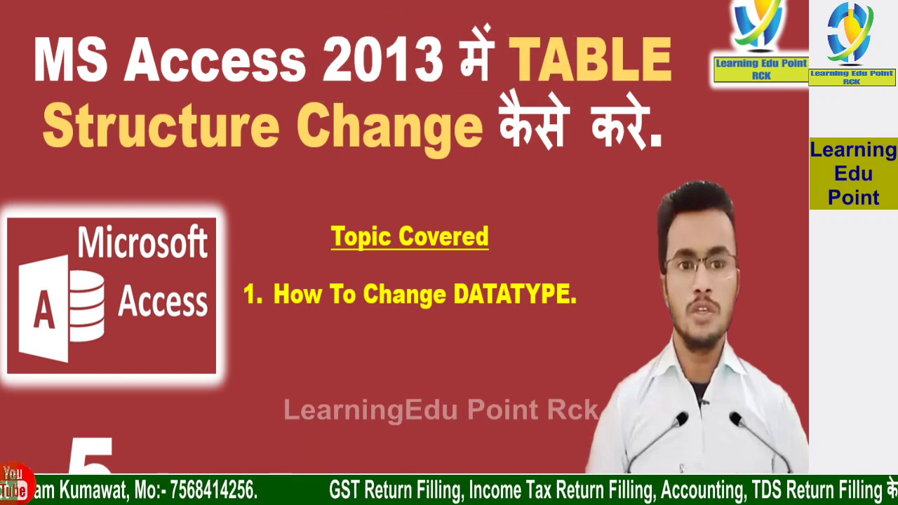
Bring up the Windows task switcher over the ms access.pptx title slide.
key("alt+Tab")
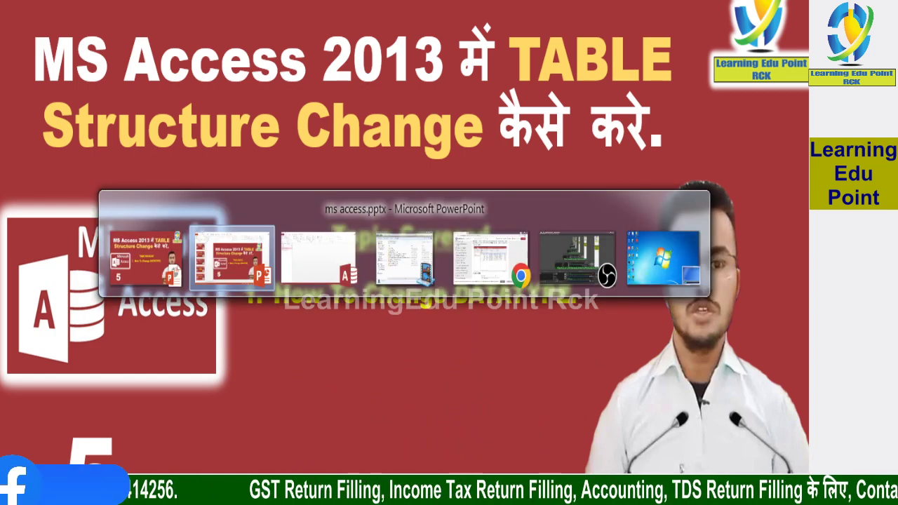
Switch to Access, open the Employee salary table and select its Total Salary column.
key("alt+Tab")
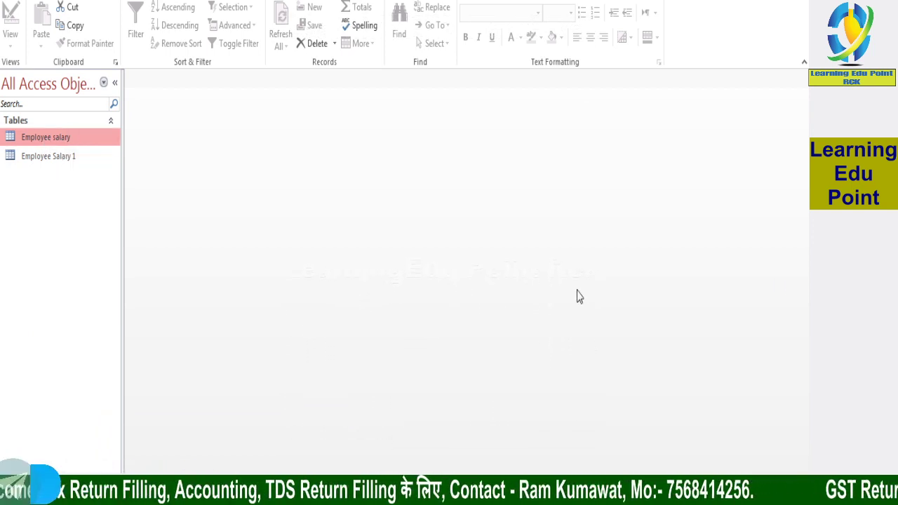
double_click(54, 138)
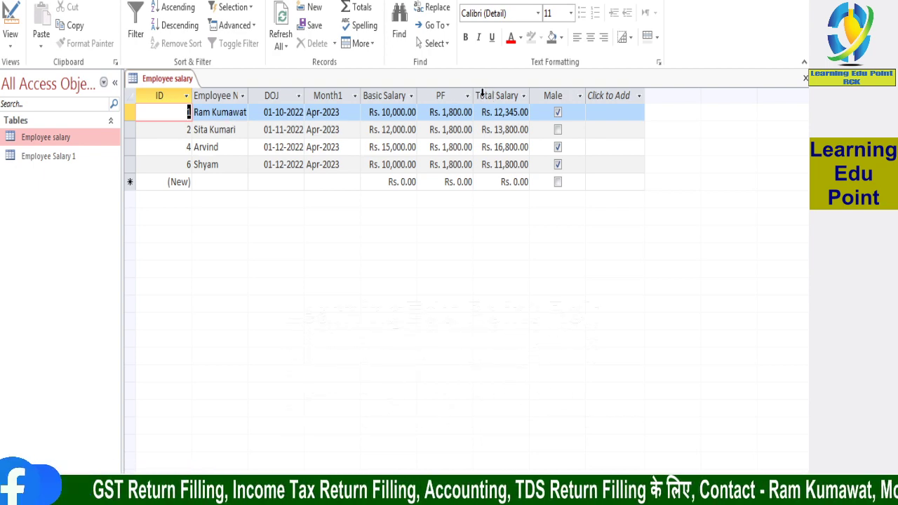
left_click(484, 96)
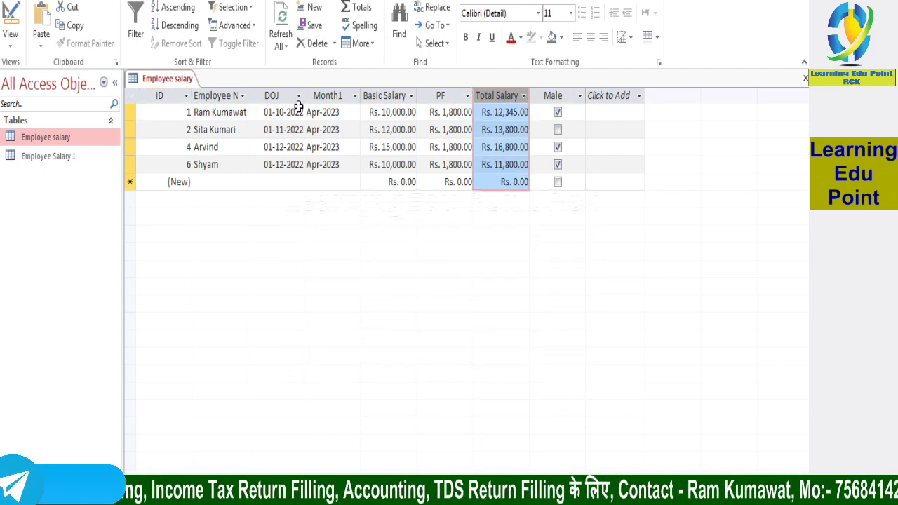
Open Employee salary in Design View and change Basic Salary's data type to Number.
right_click(65, 138)
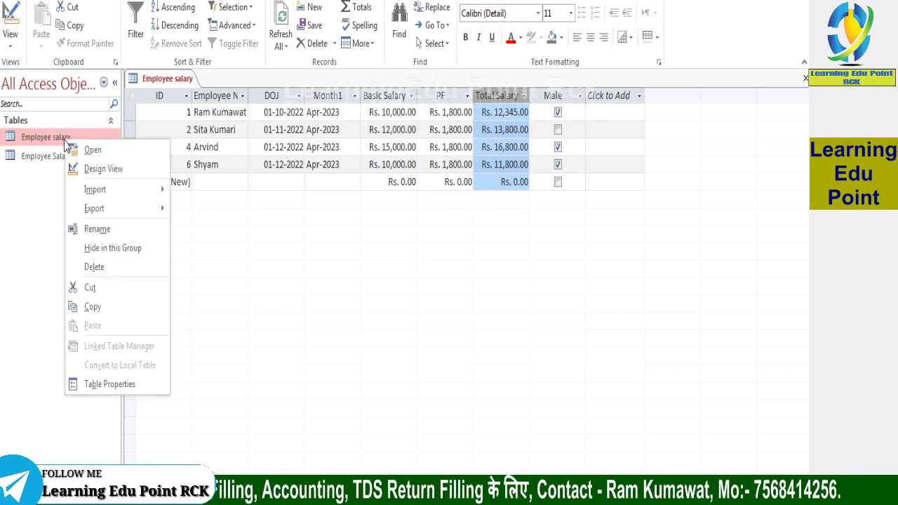
left_click(108, 175)
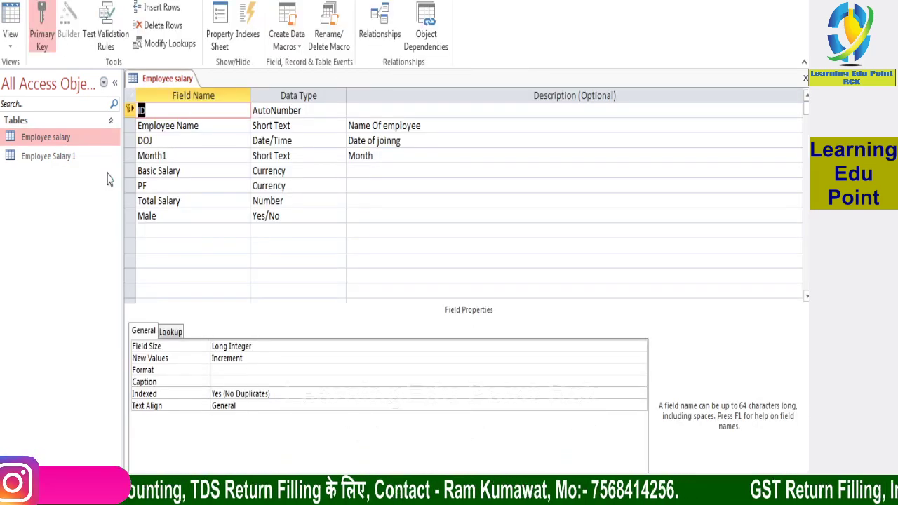
left_click(287, 174)
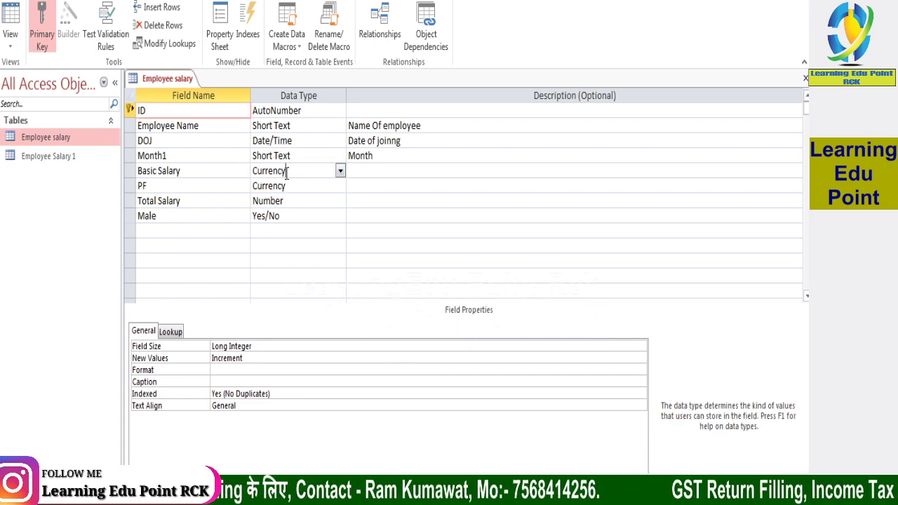
left_click(342, 175)
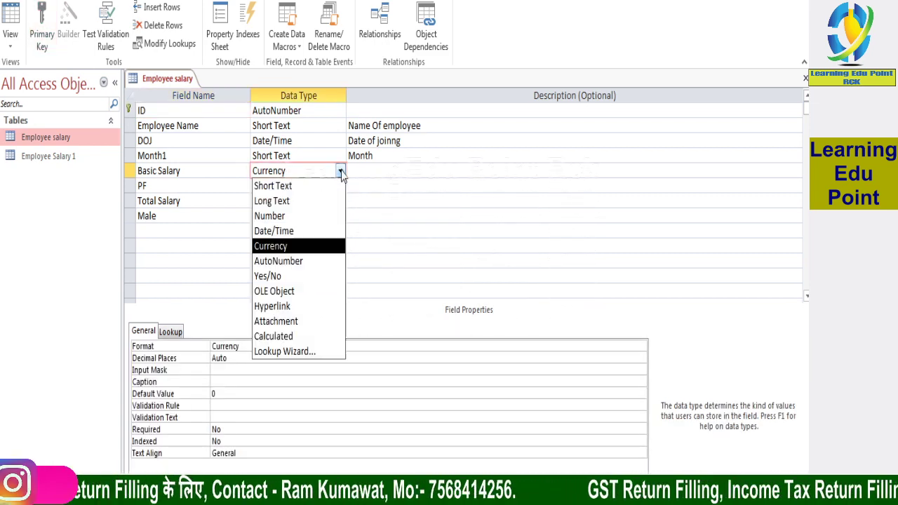
left_click(289, 215)
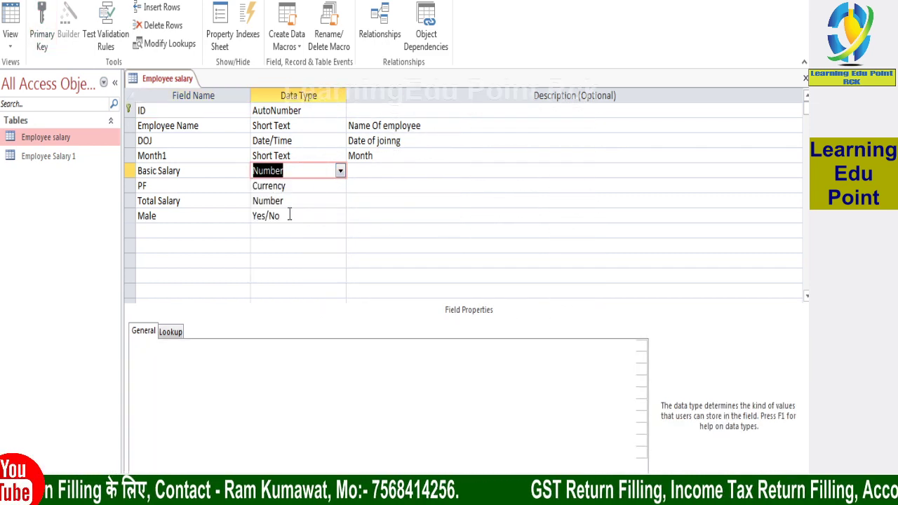
Change PF's data type to Number, then save and close the table design.
left_click(340, 186)
left_click(340, 186)
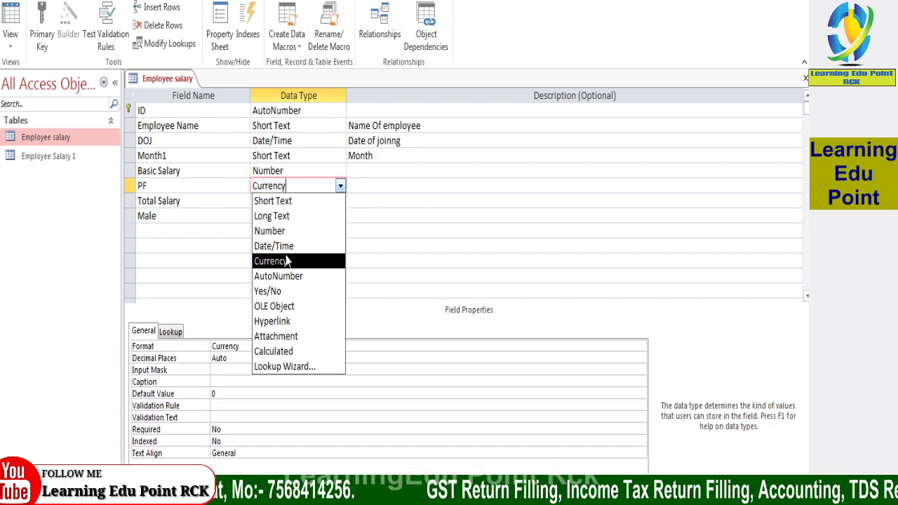
left_click(272, 232)
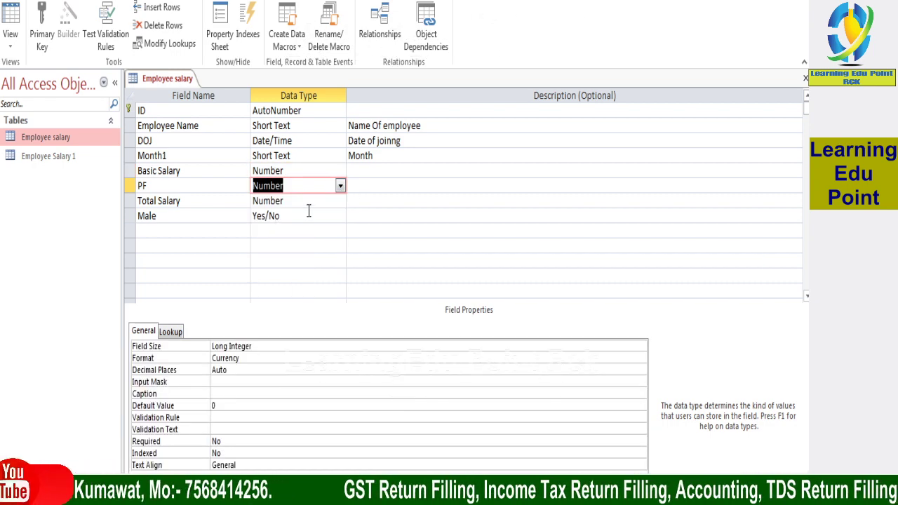
left_click(308, 201)
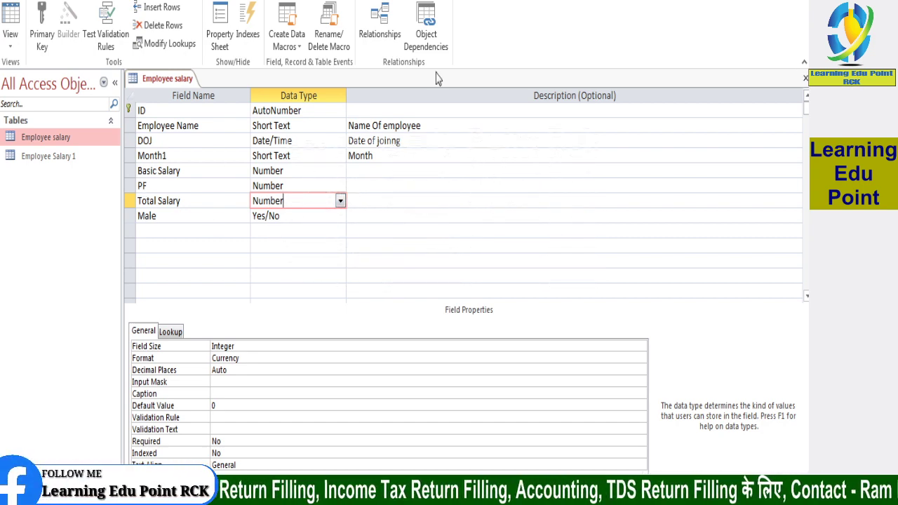
right_click(191, 82)
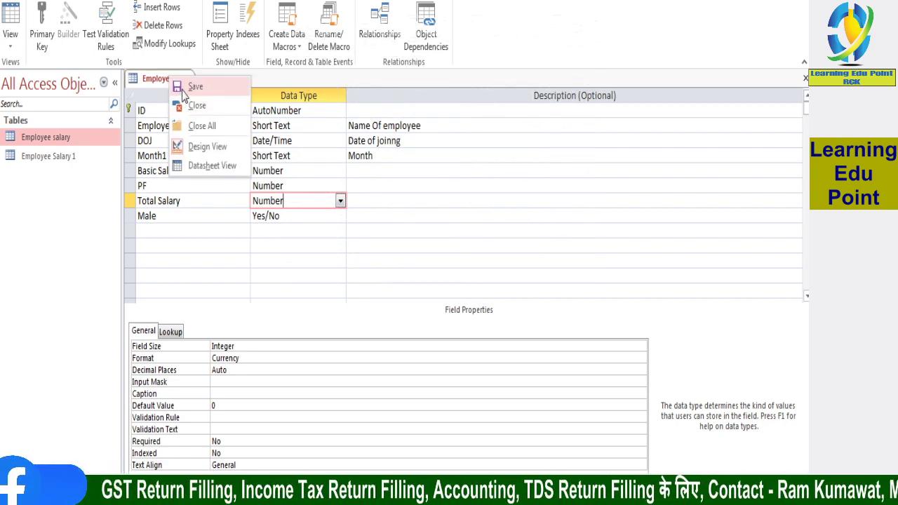
left_click(183, 88)
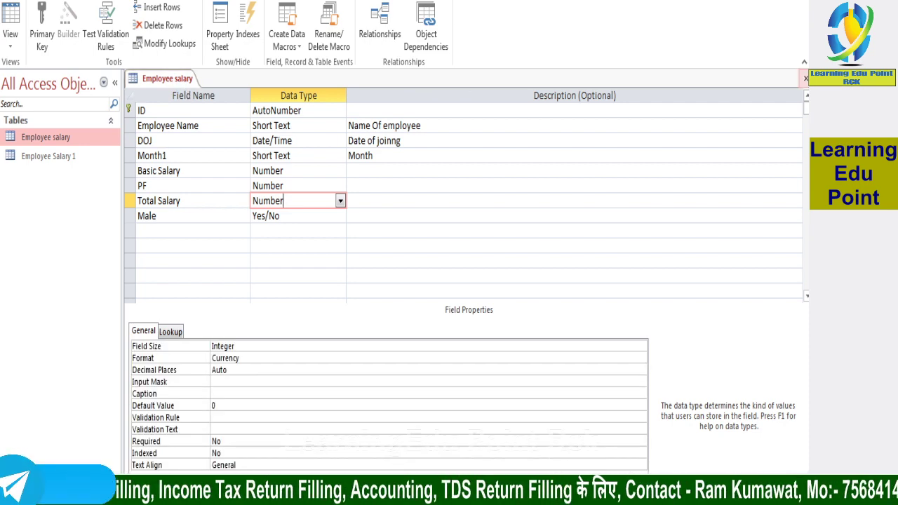
left_click(805, 78)
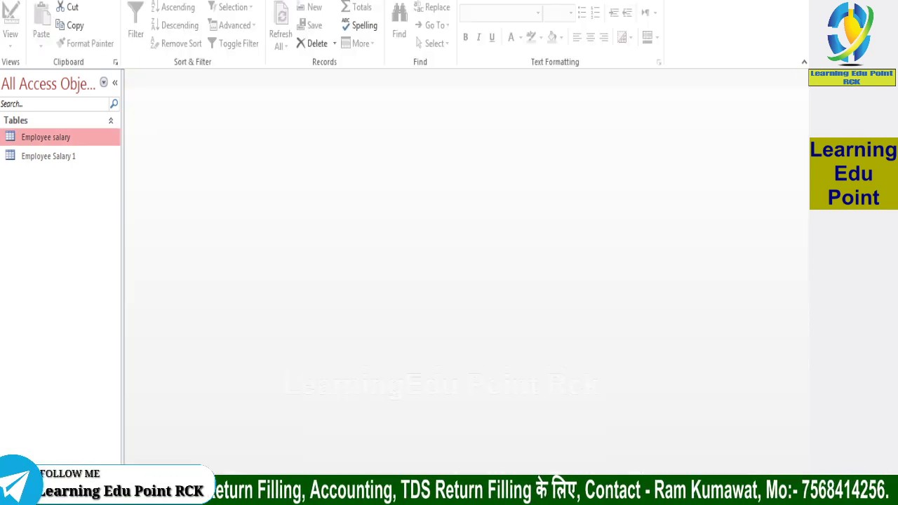
Enter 12345678 as the first employee's Total Salary, dismiss the invalid-value error, and commit 12345.
double_click(55, 138)
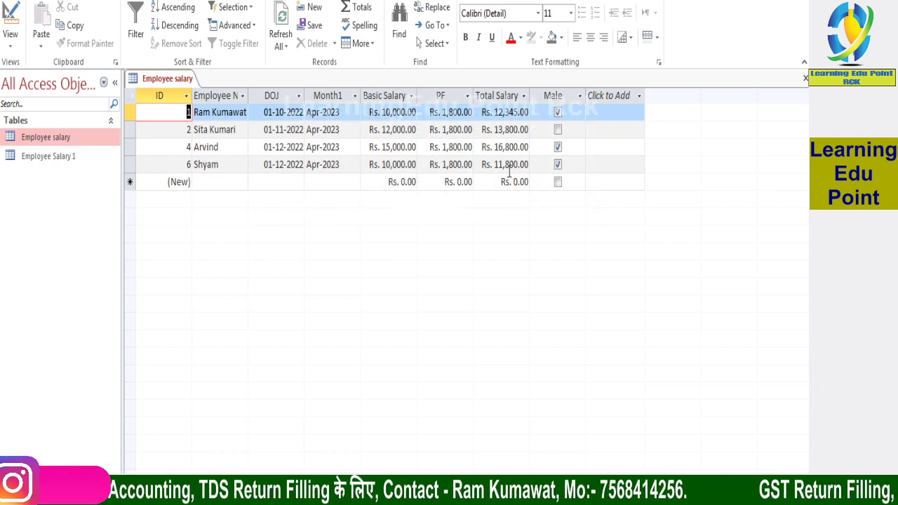
left_click(479, 113)
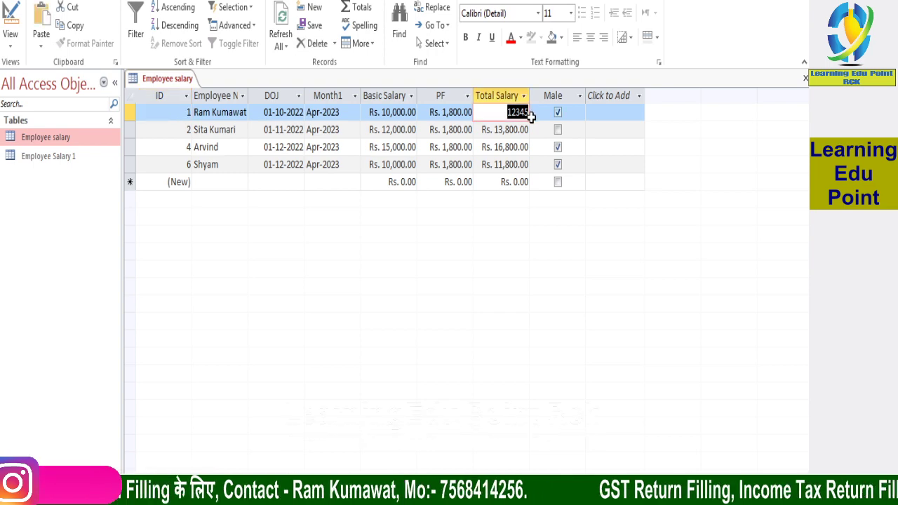
type("12345")
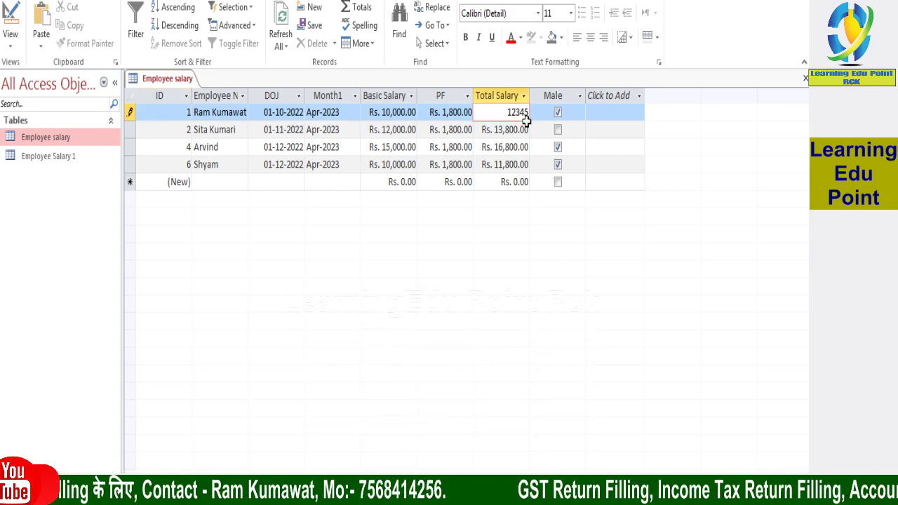
type("6789")
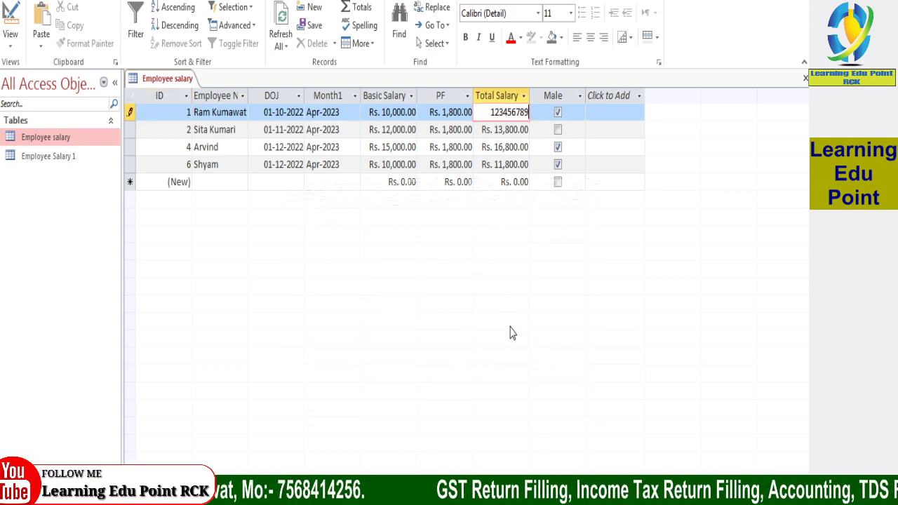
key("Return")
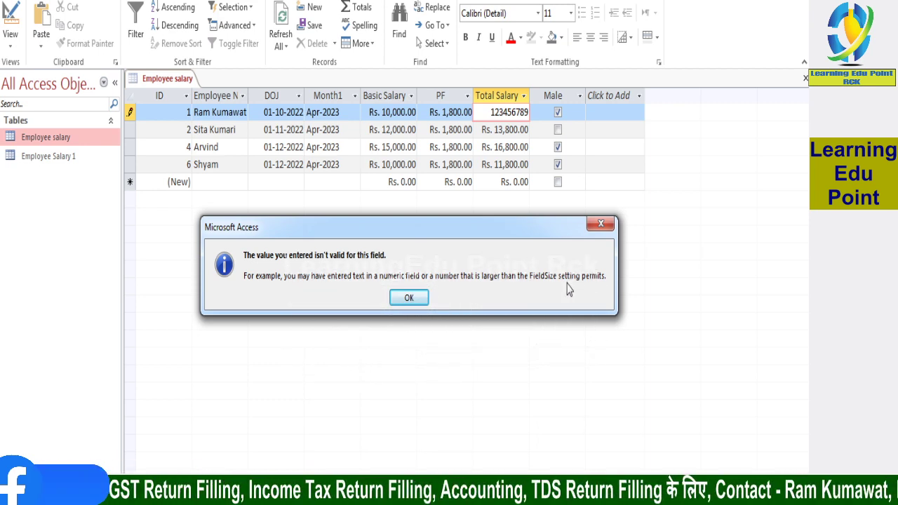
left_click(409, 298)
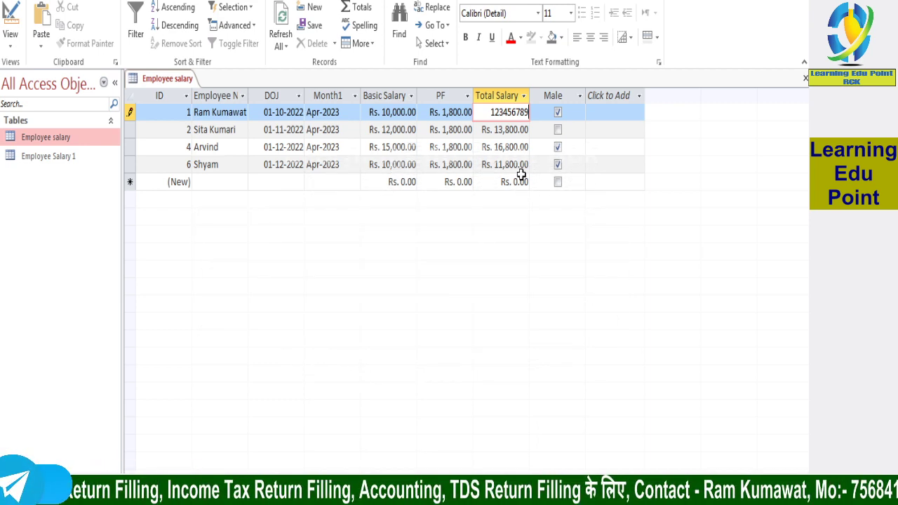
key("BackSpace")
key("BackSpace")
key("BackSpace")
key("BackSpace")
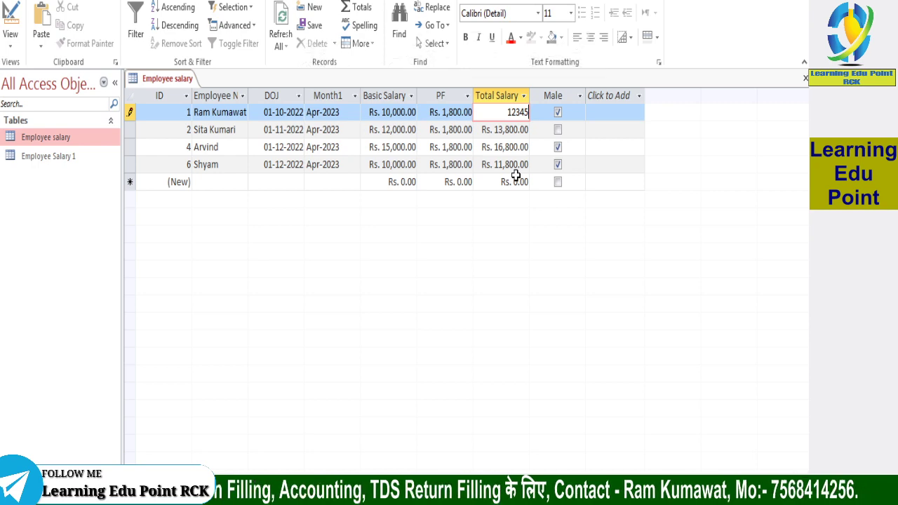
key("Return")
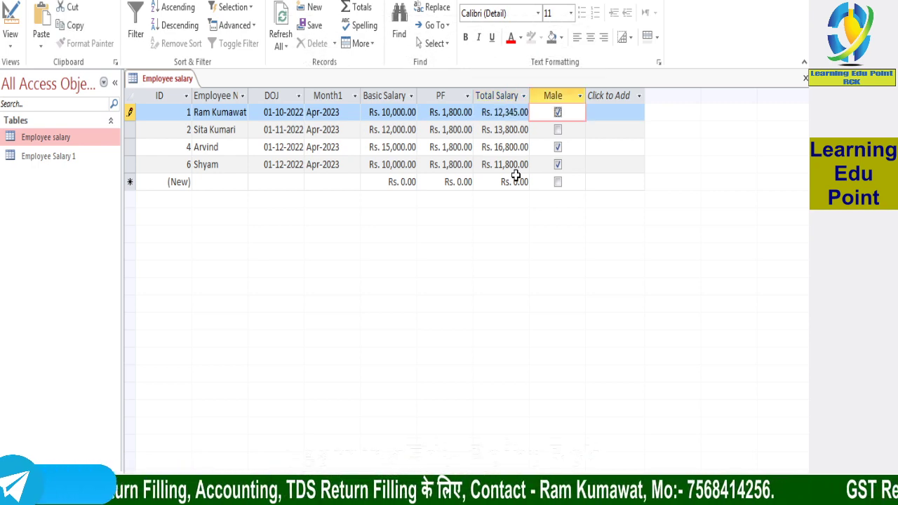
left_click(497, 114)
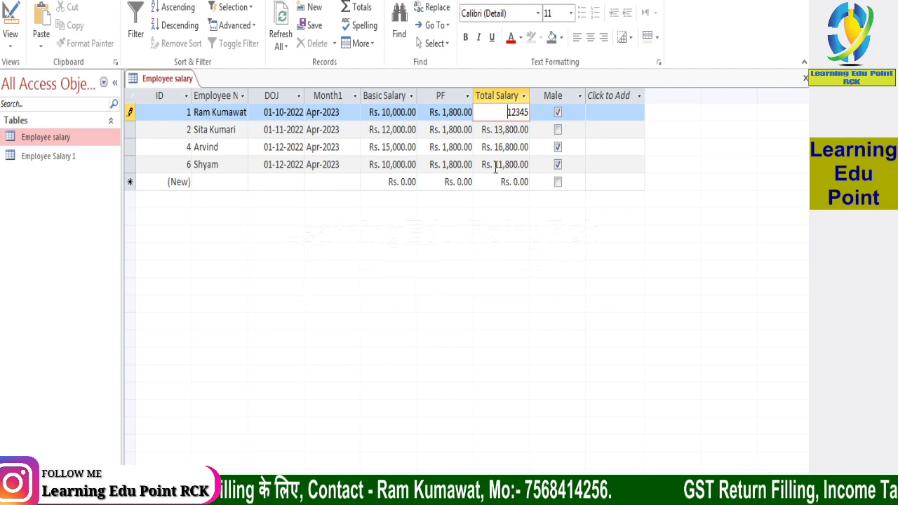
Start a new record with Employee Name 'sanjay' and move into the DOJ column.
left_click(245, 183)
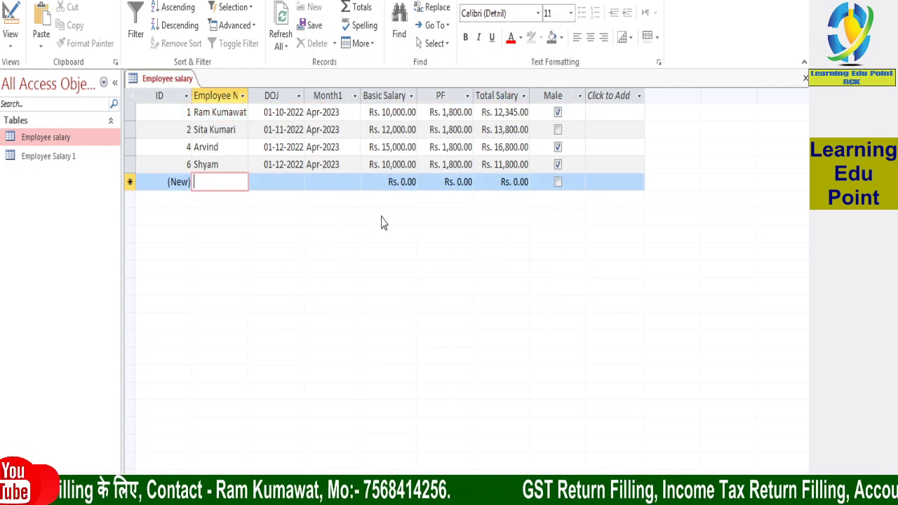
type("s")
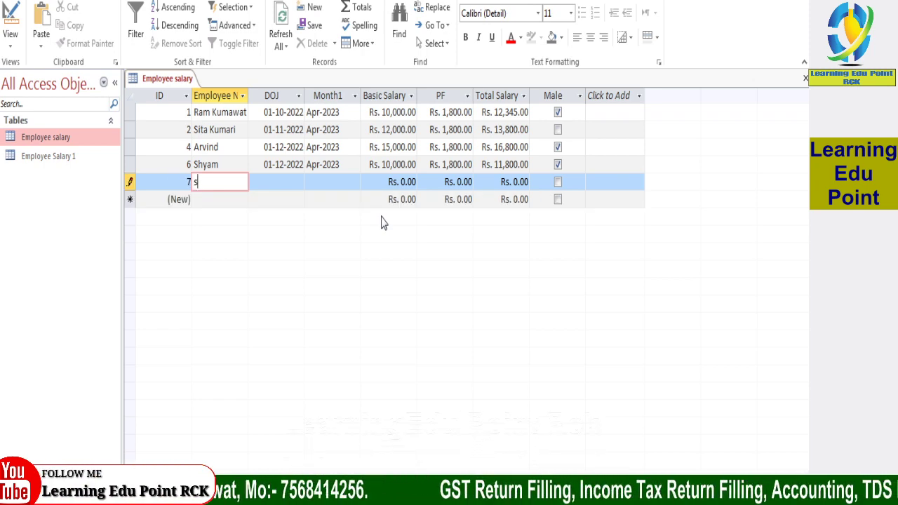
type("anj")
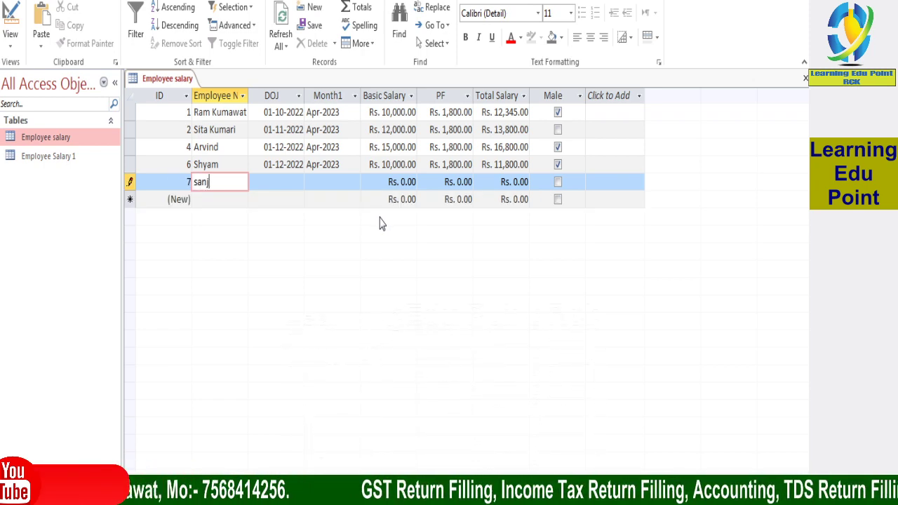
type("ay")
key("Tab")
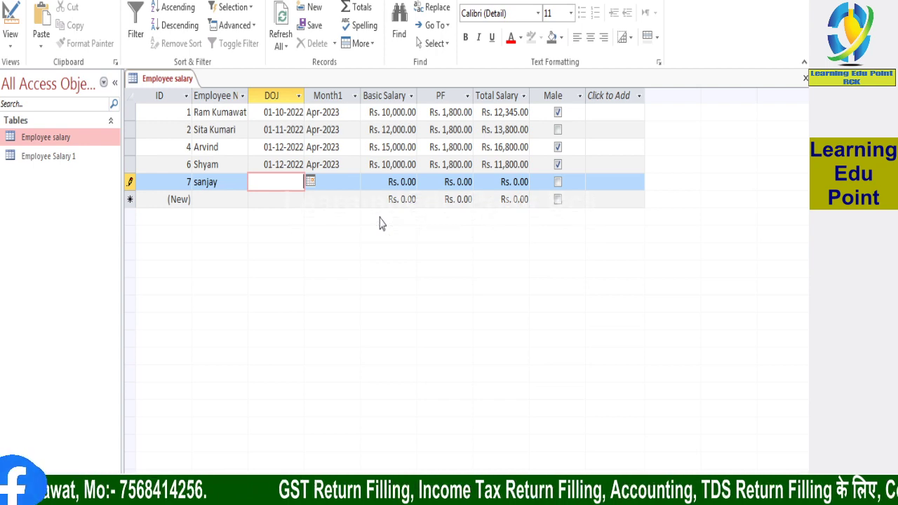
key("Down")
key("Up")
key("Up")
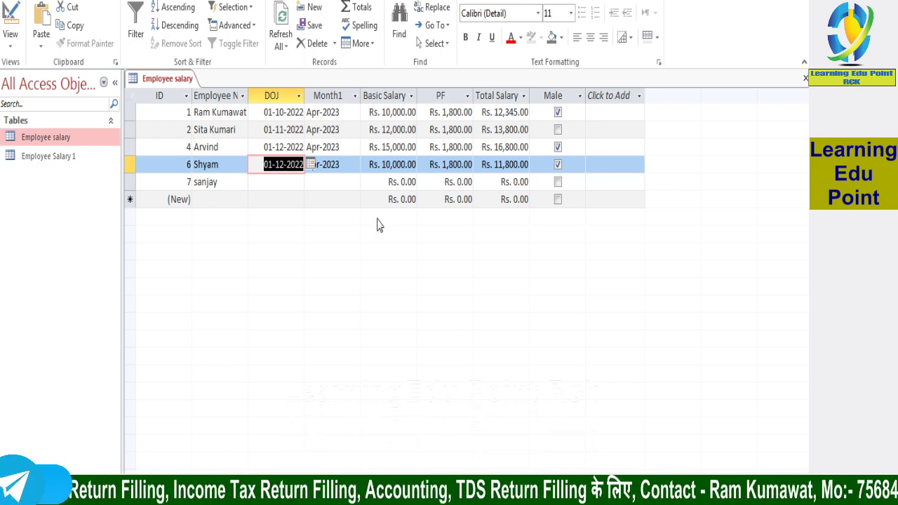
Select the unfinished record and delete it, confirming the deletion.
key("Down")
key("shift+space")
key("Delete")
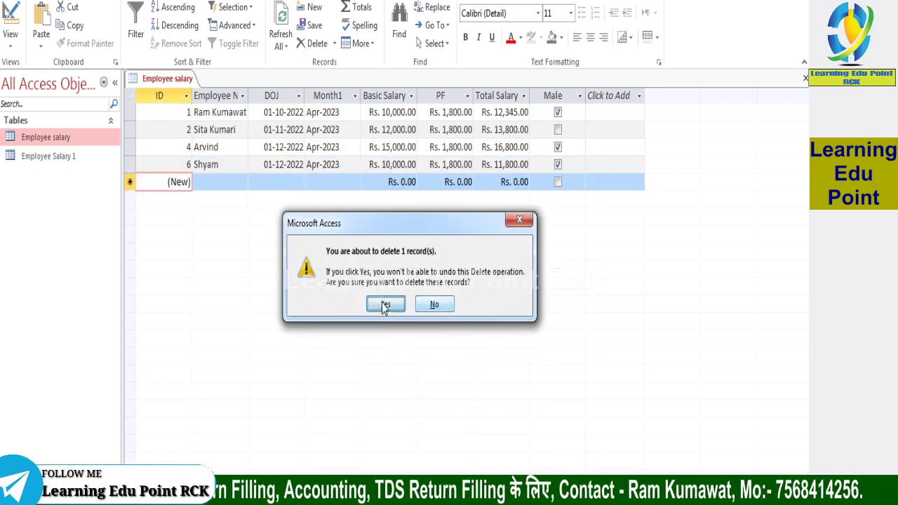
left_click(383, 304)
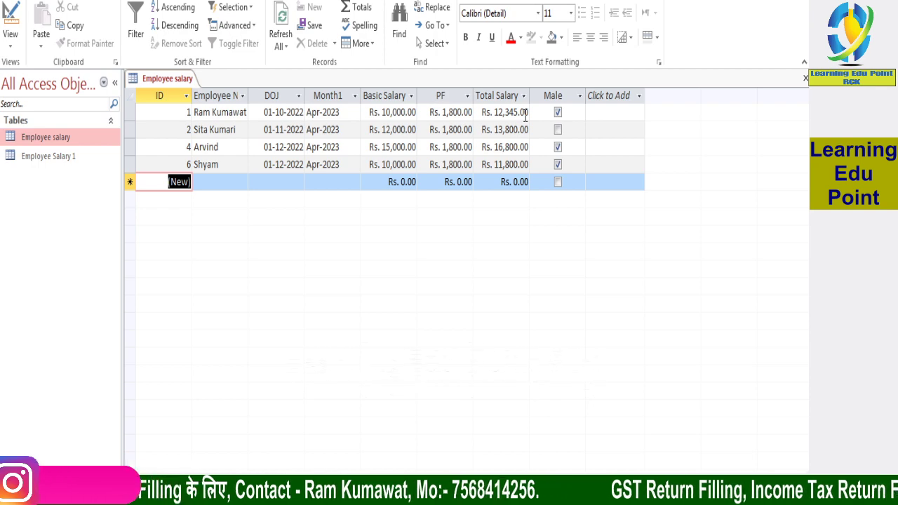
left_click(501, 112)
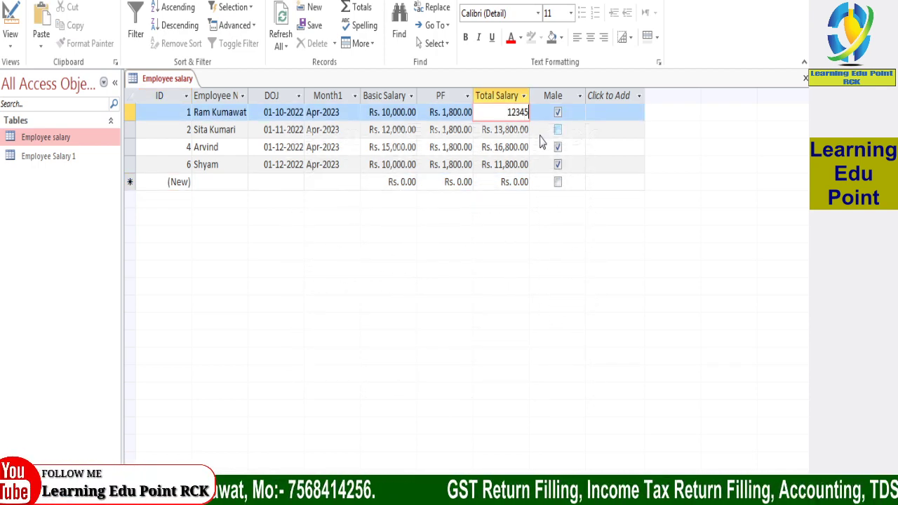
type("6")
key("Return")
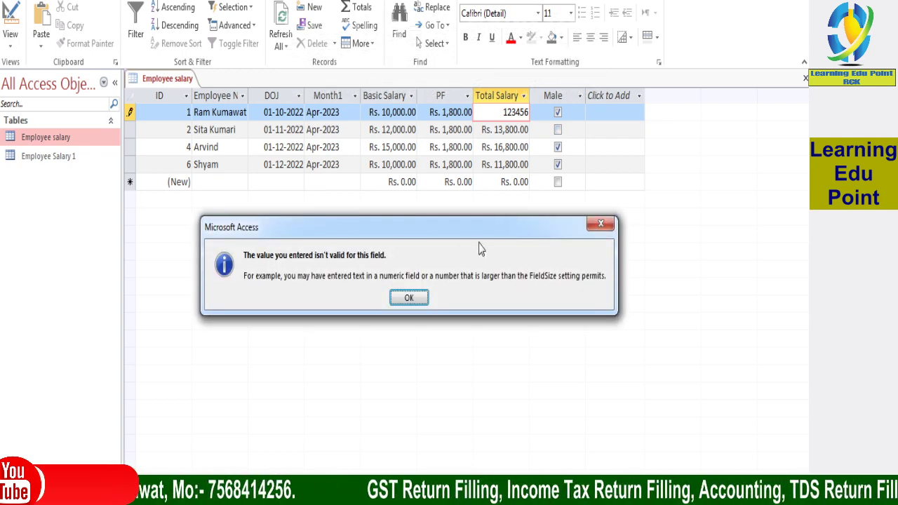
left_click(410, 298)
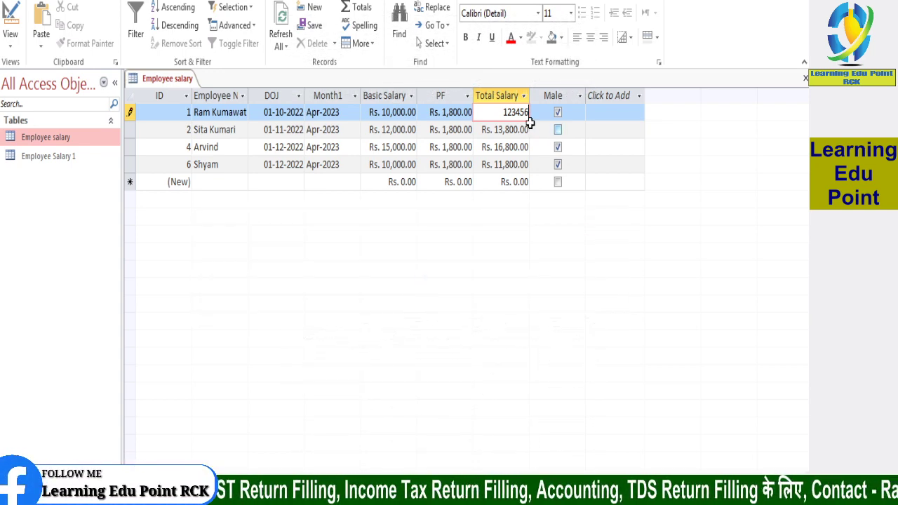
key("Escape")
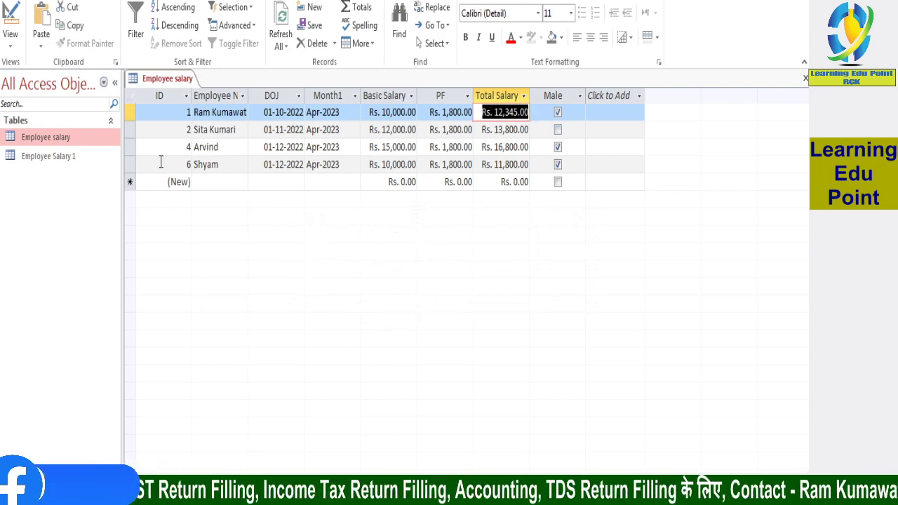
right_click(43, 139)
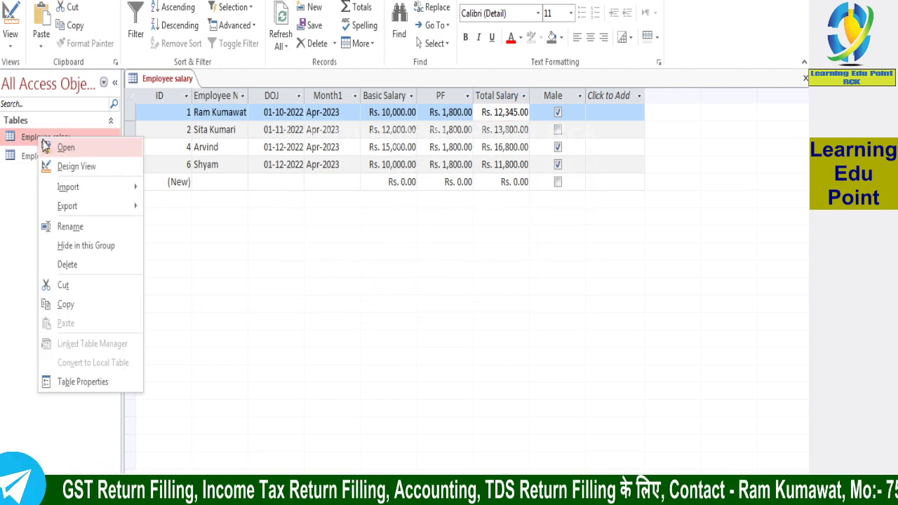
Open Employee salary in Design View and show Total Salary's Integer field size choices.
left_click(73, 168)
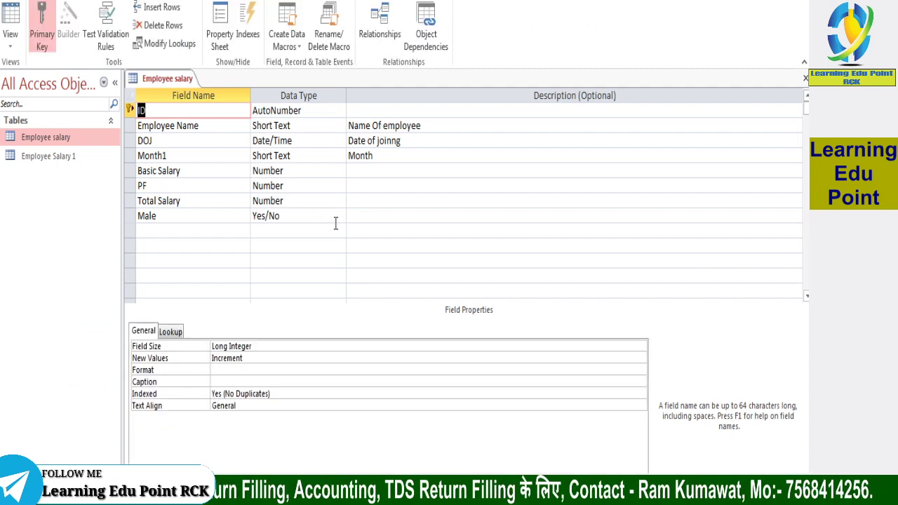
left_click(162, 201)
left_click(293, 202)
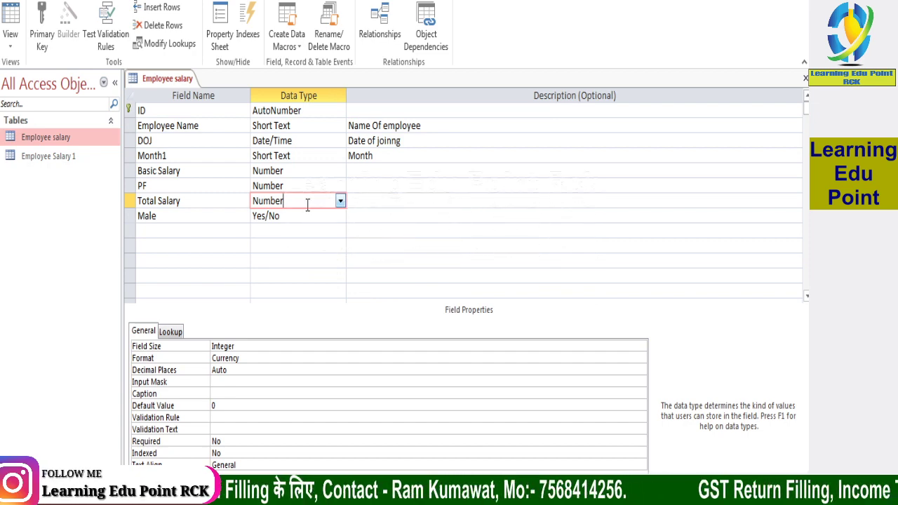
left_click(197, 204)
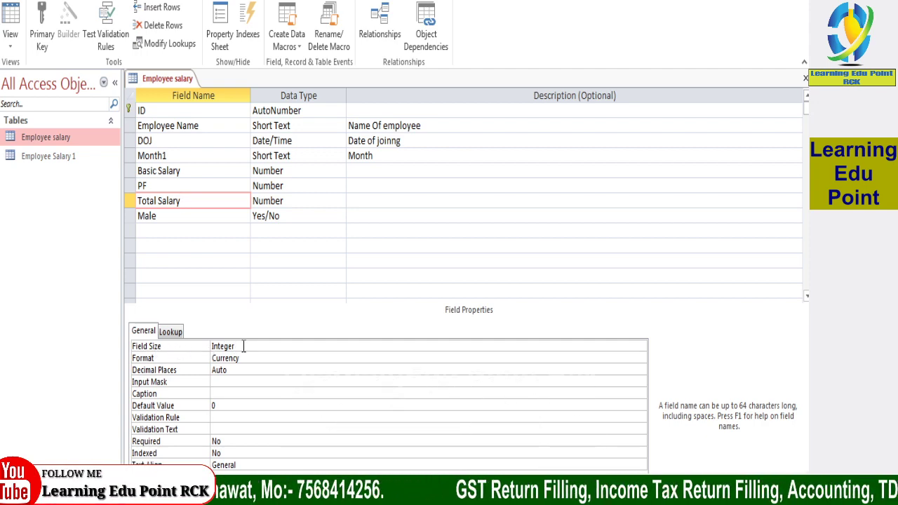
left_click(281, 202)
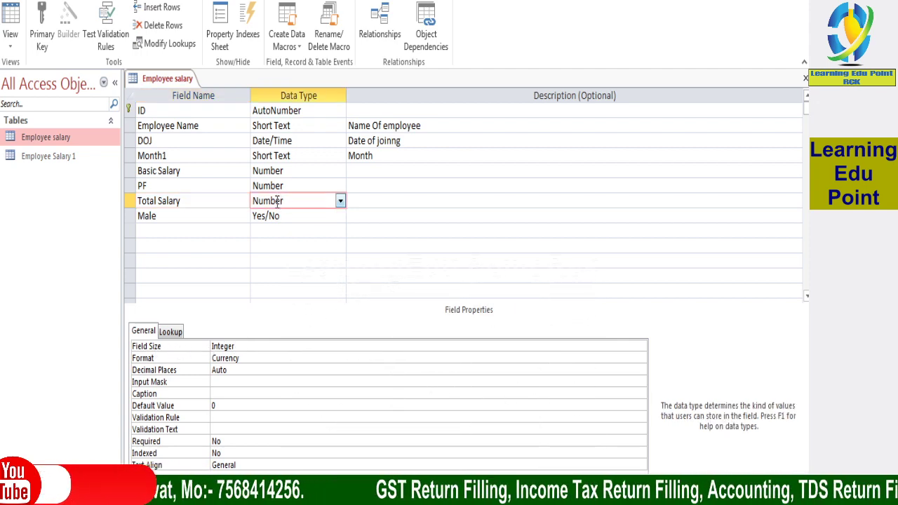
left_click(201, 201)
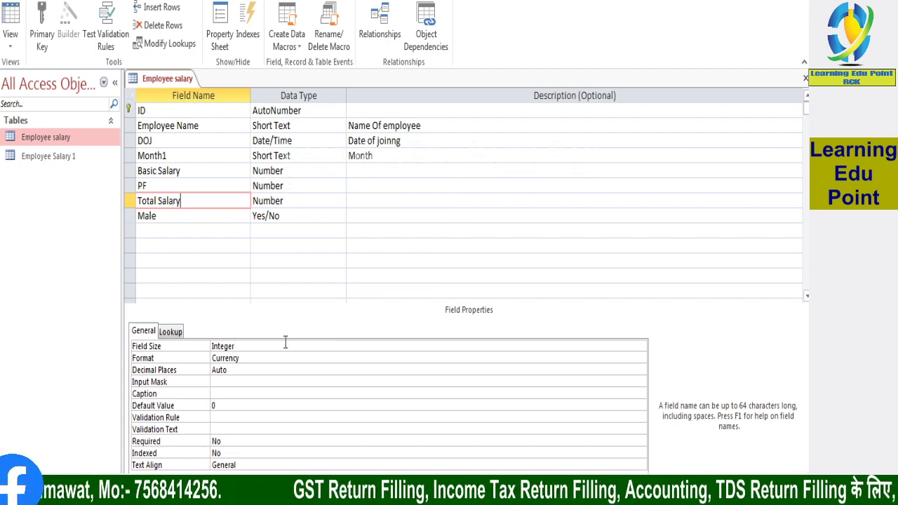
left_click(250, 343)
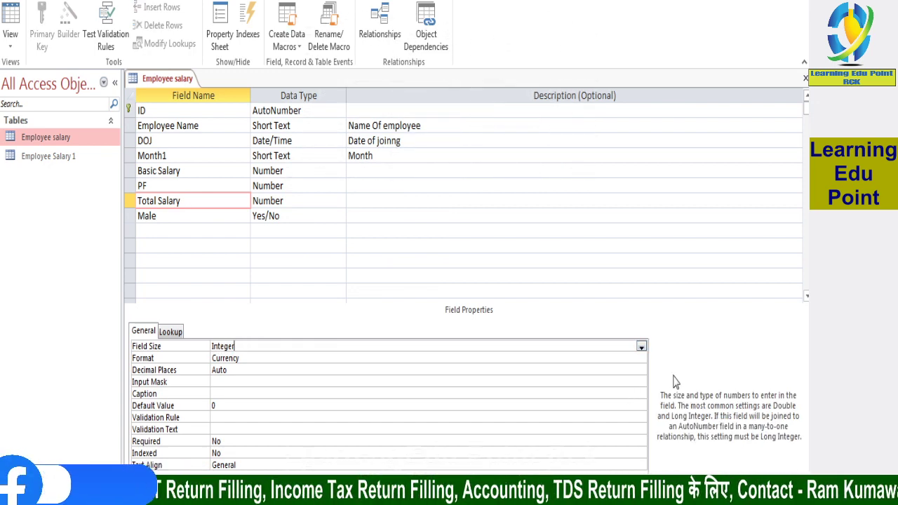
left_click(641, 347)
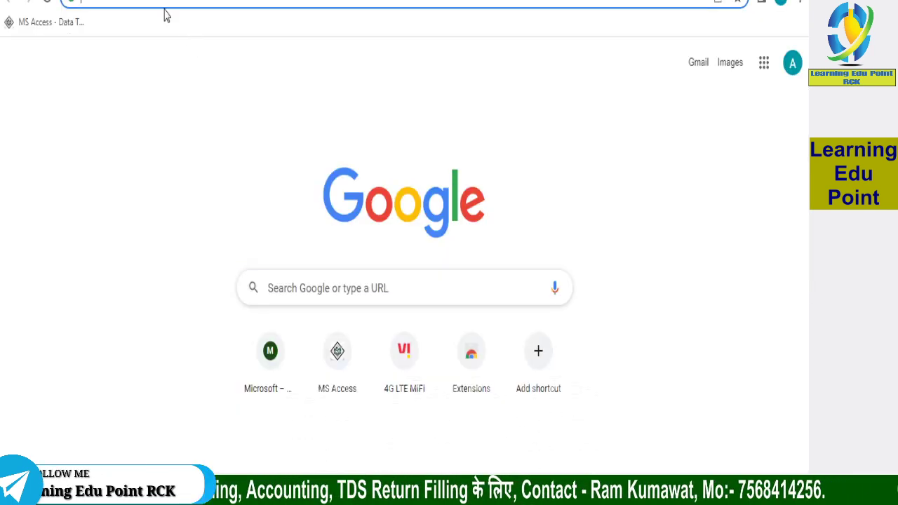
Search for 'field size ms access 2013' and open Microsoft's 'Set the field size' article in a new tab.
left_click(165, 9)
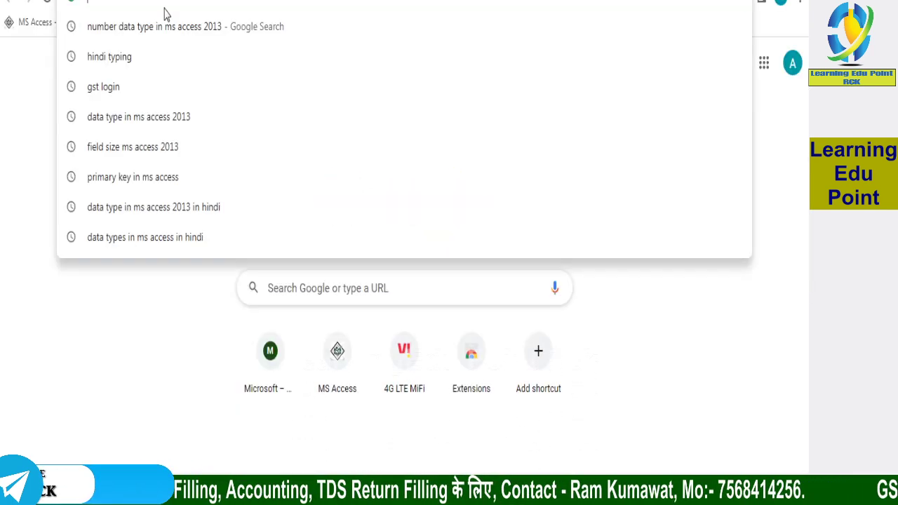
type("f")
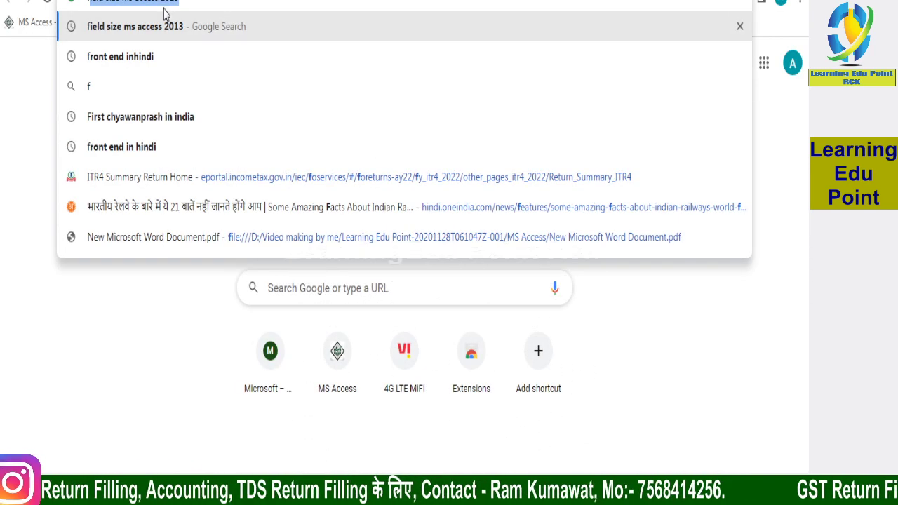
type("ield size ms access 2013")
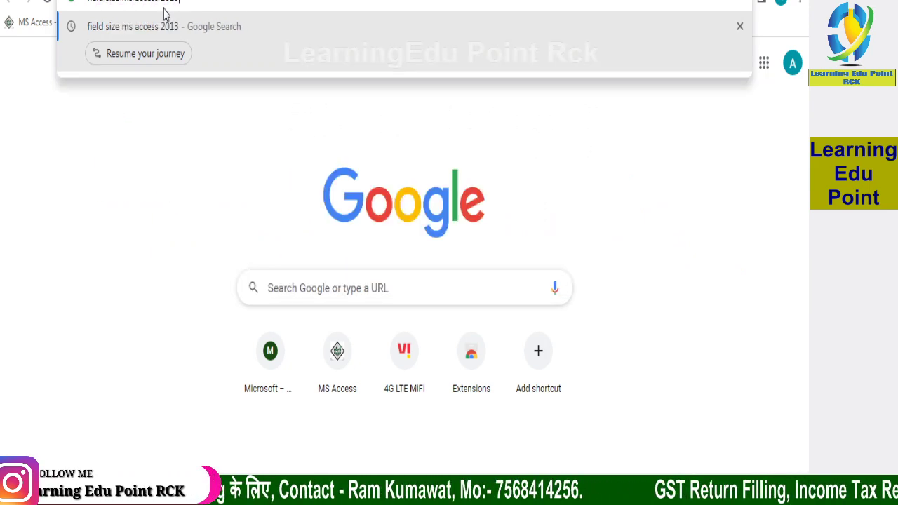
key("Return")
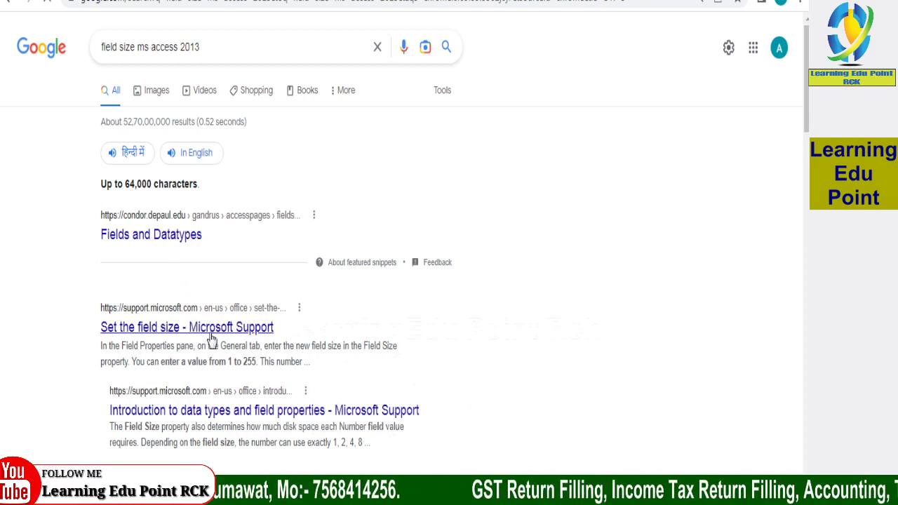
right_click(267, 329)
left_click(256, 339)
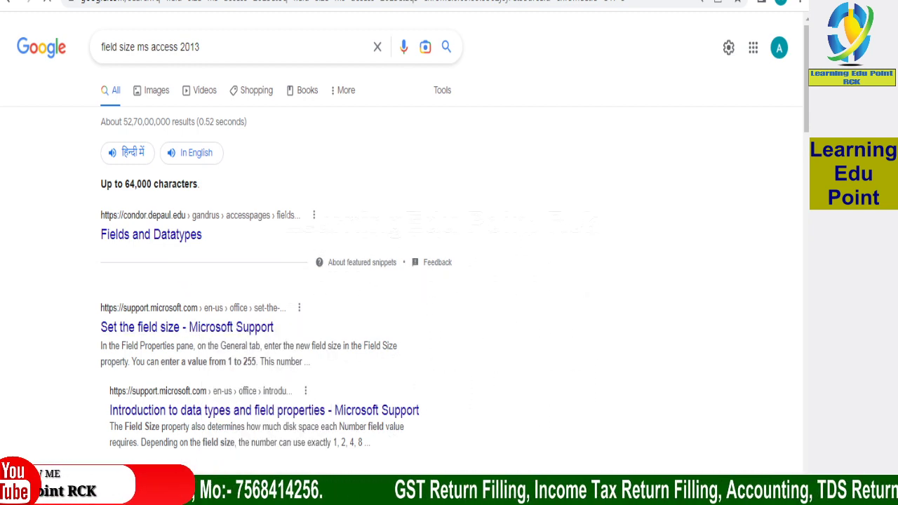
key("ctrl+Tab")
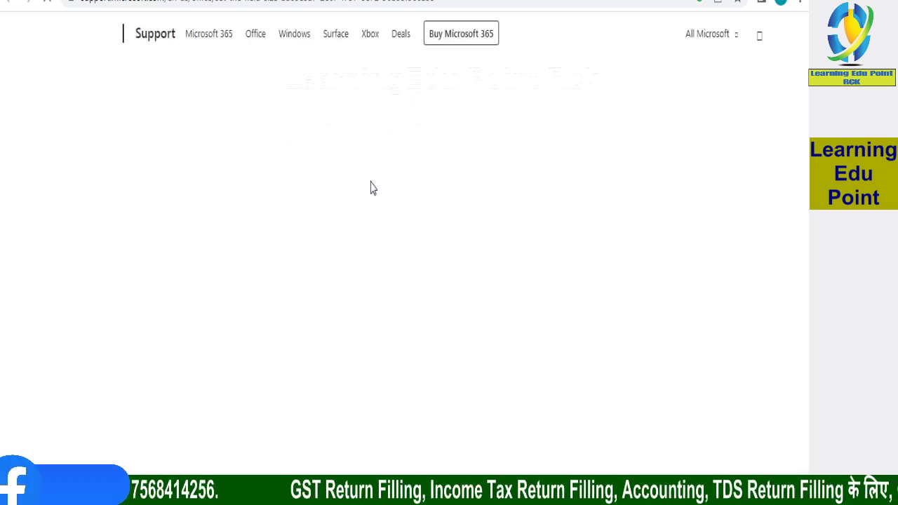
Highlight the Integer range (up to 32,767) and Long Integer range (-2,147,483,648 to +2,147,483,647).
scroll(358, 284, "down", 2)
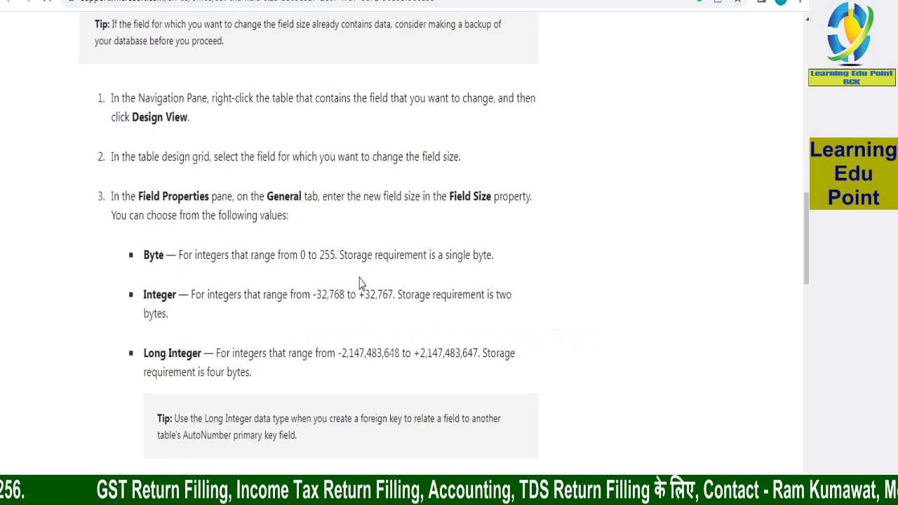
scroll(358, 284, "down", 2)
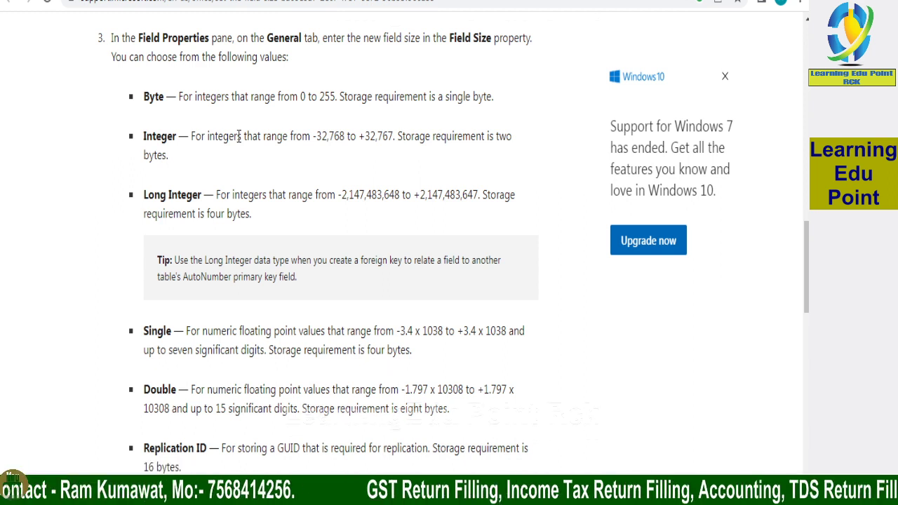
left_click_drag(313, 136, 342, 136)
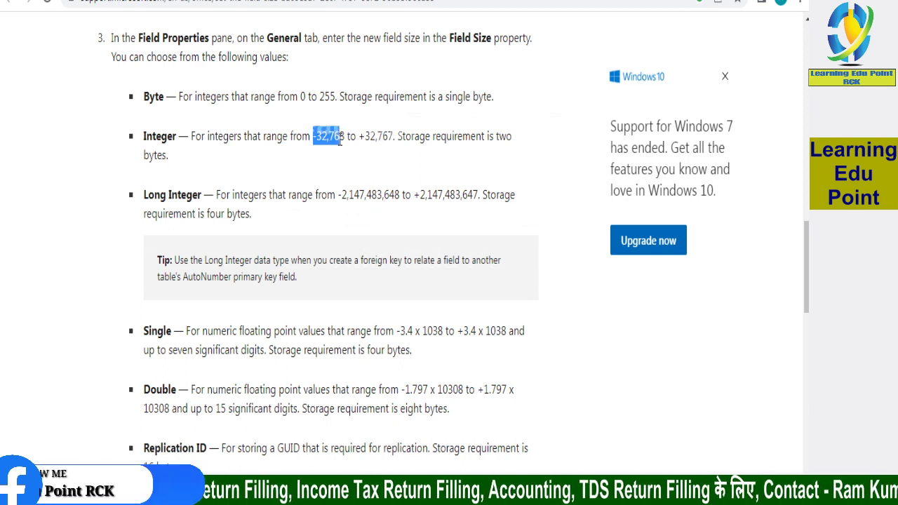
double_click(385, 136)
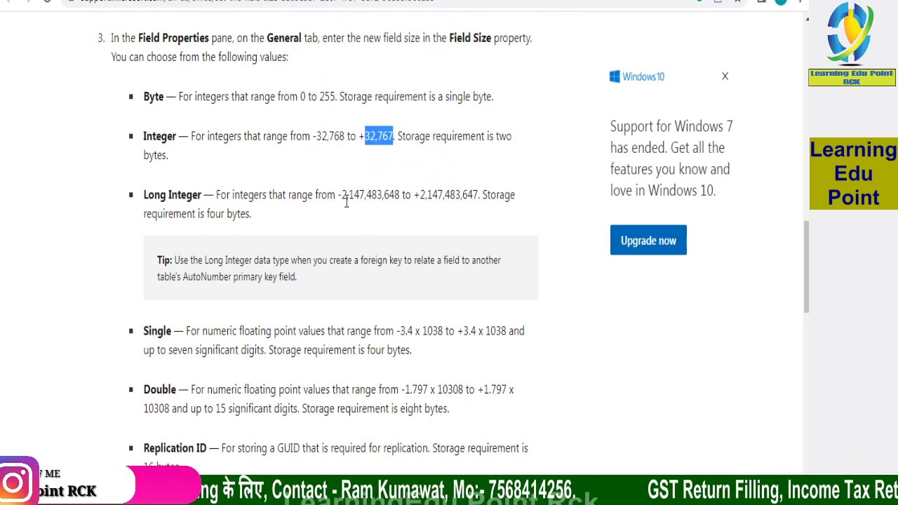
left_click_drag(341, 196, 356, 195)
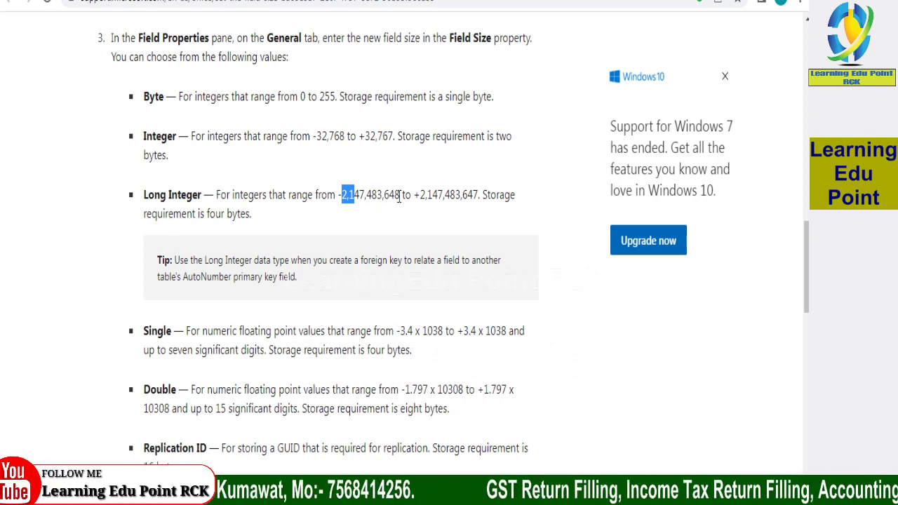
left_click_drag(397, 195, 342, 195)
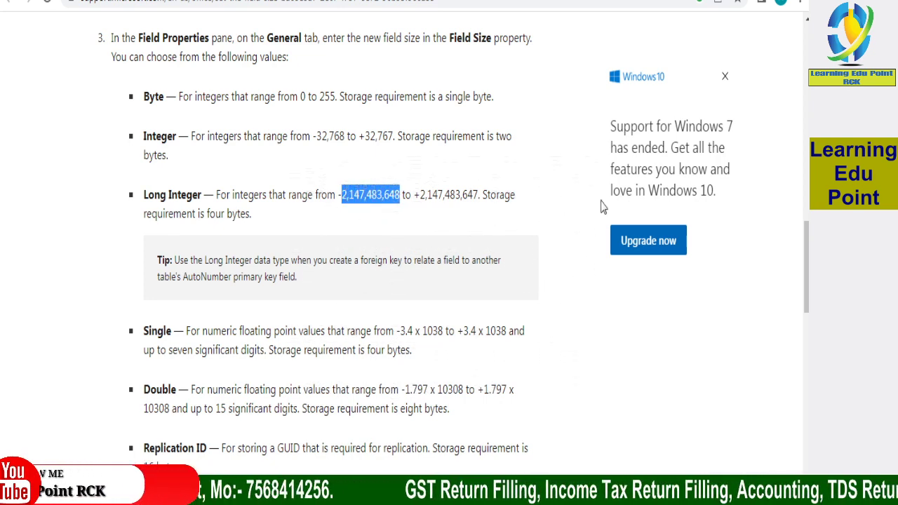
left_click_drag(473, 195, 419, 195)
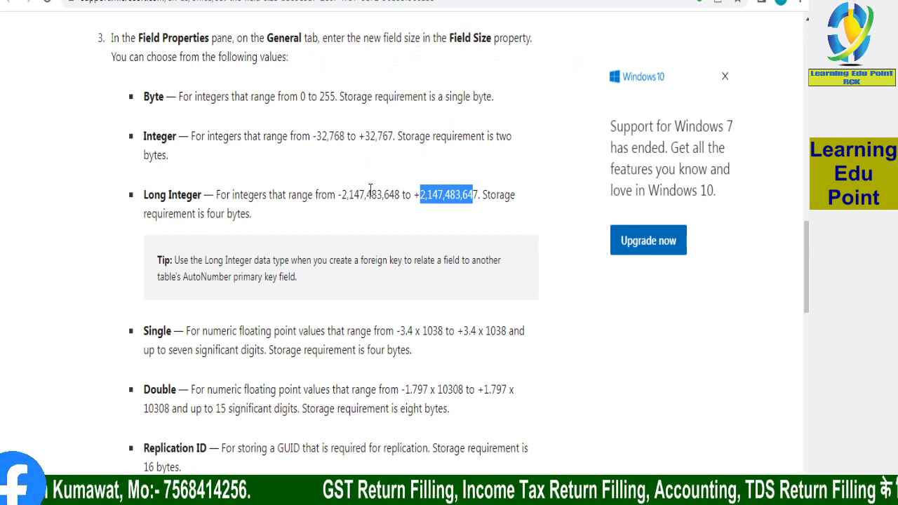
scroll(177, 270, "down", 3)
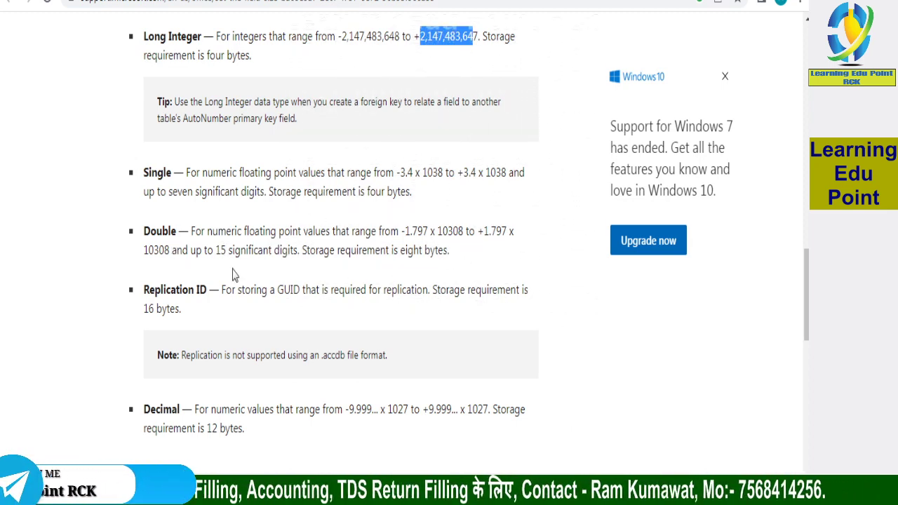
Highlight Double's 15-significant-digit limit and the Decimal range and storage details, then return to Access.
left_click_drag(216, 250, 287, 250)
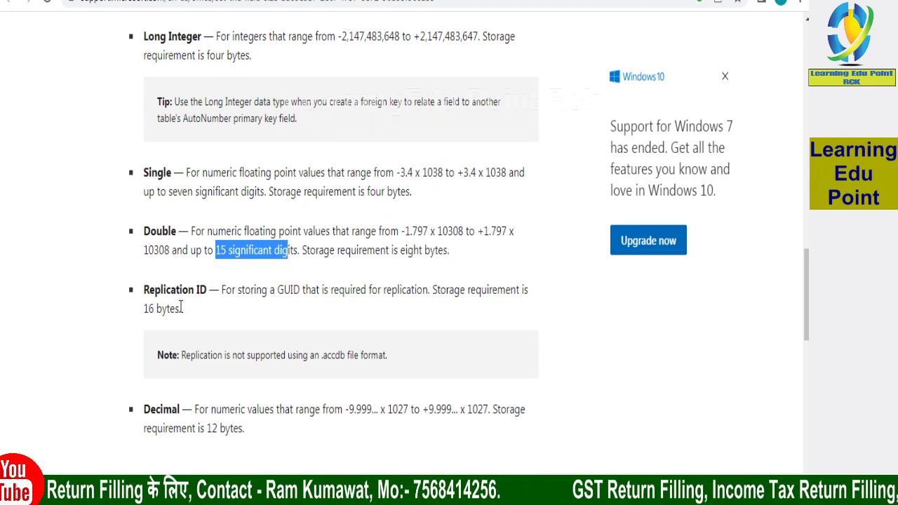
left_click_drag(180, 309, 148, 308)
scroll(279, 355, "down", 2)
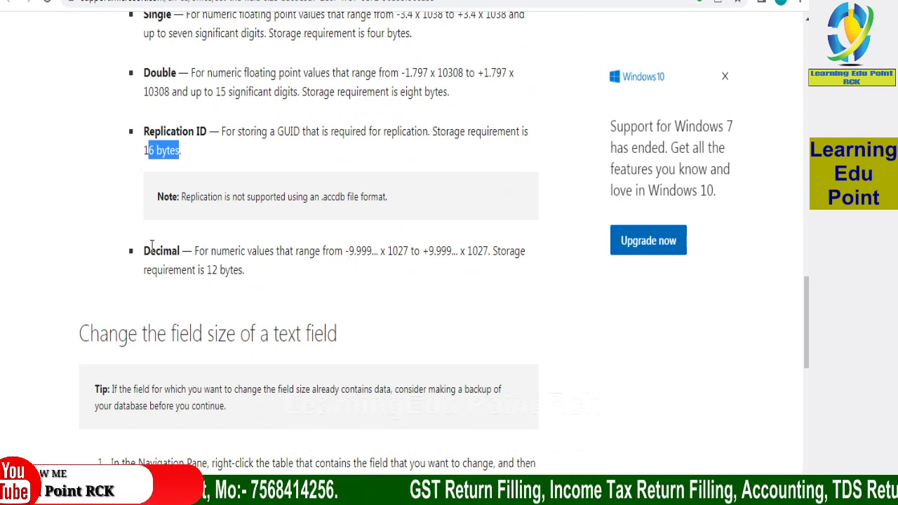
left_click_drag(349, 251, 144, 250)
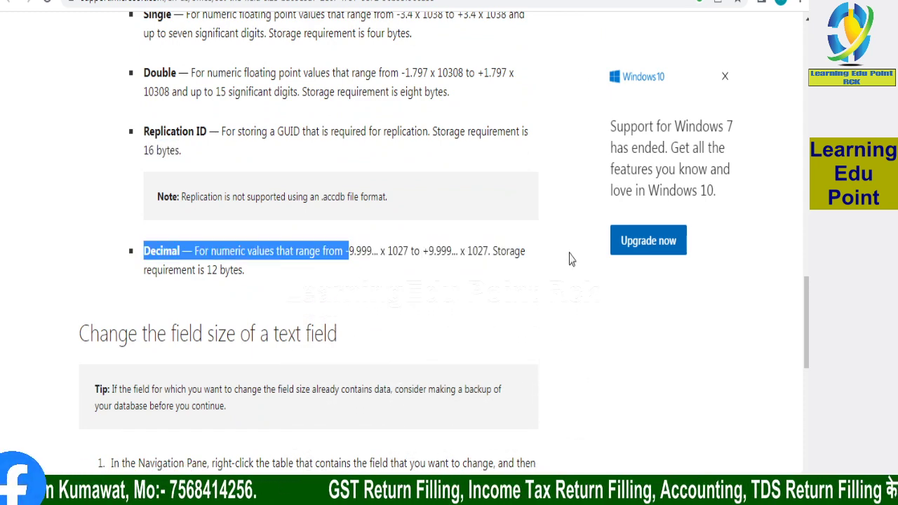
left_click_drag(348, 250, 247, 272)
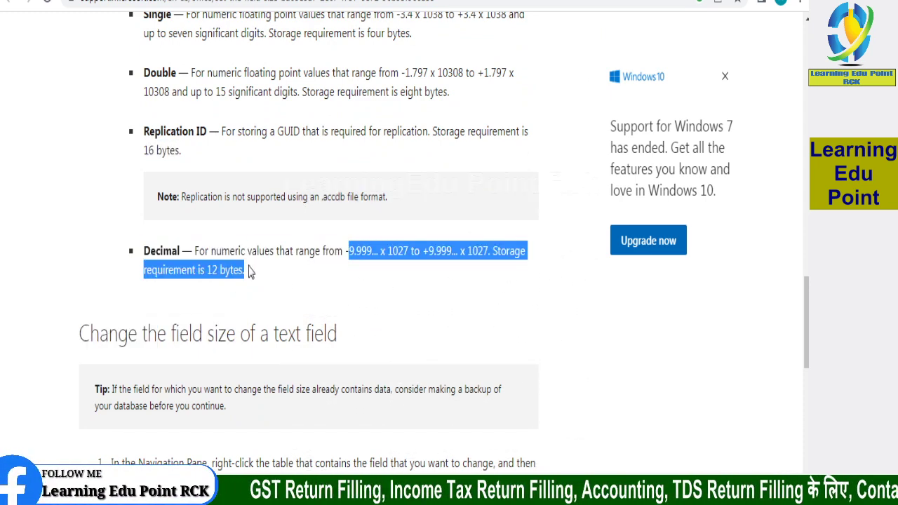
scroll(314, 301, "down", 1)
scroll(313, 301, "up", 1)
scroll(314, 301, "up", 1)
key("alt+Tab")
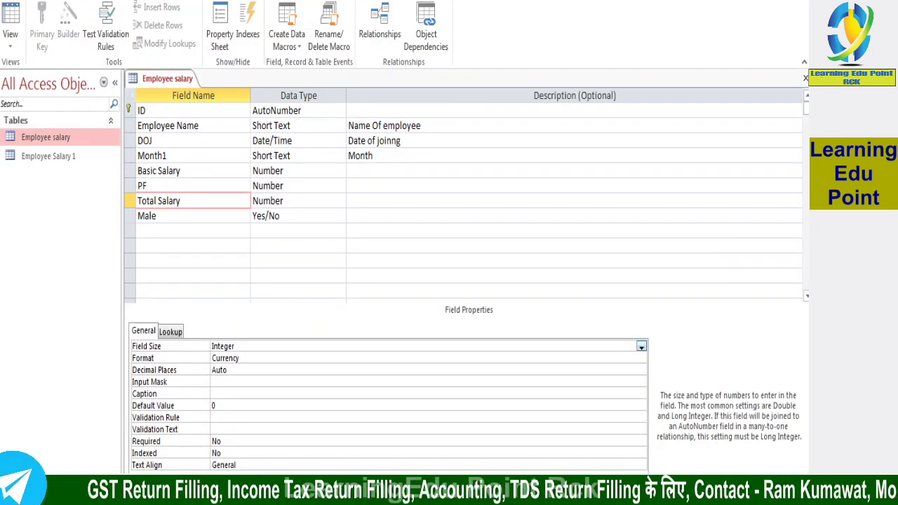
Set Total Salary's field size to Double, save the design, and reopen the Employee salary records.
left_click(641, 346)
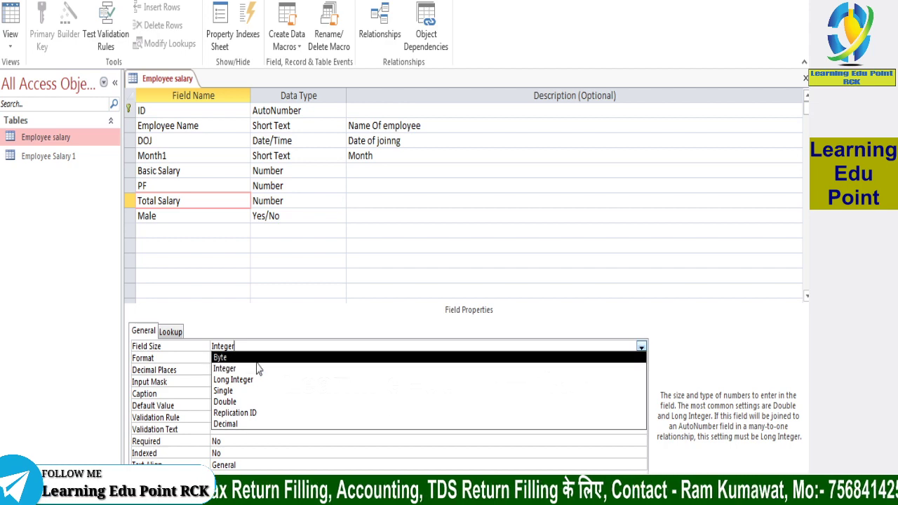
key("Escape")
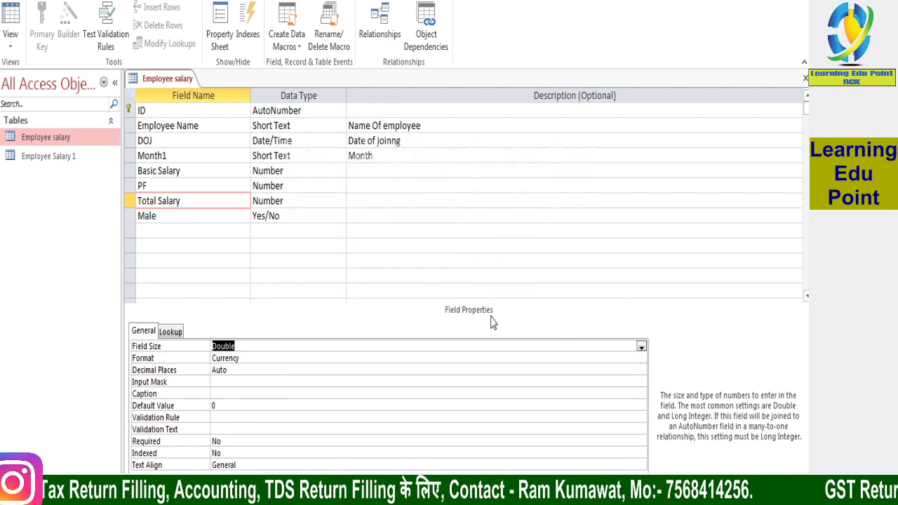
right_click(166, 79)
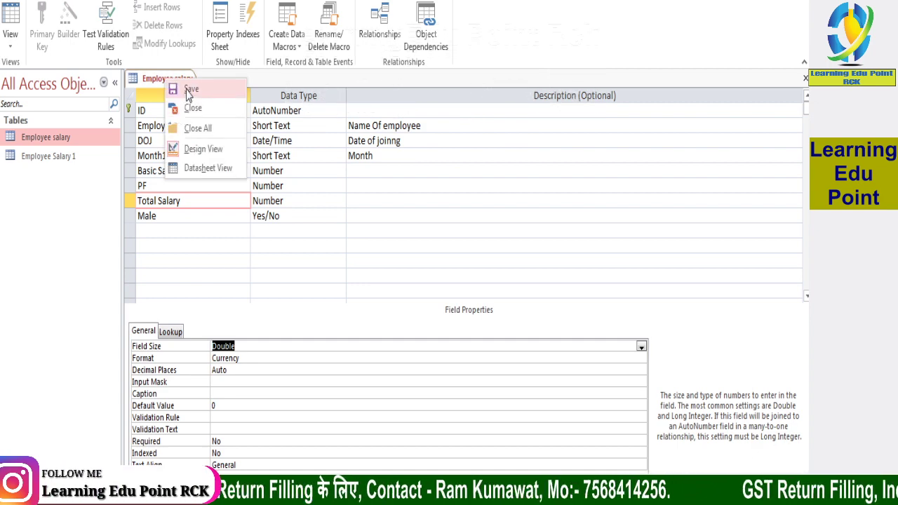
left_click(190, 91)
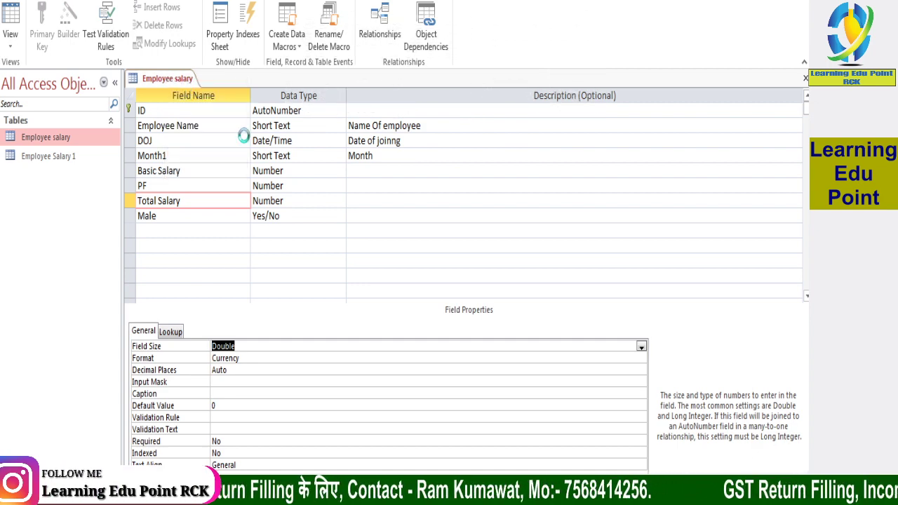
double_click(36, 138)
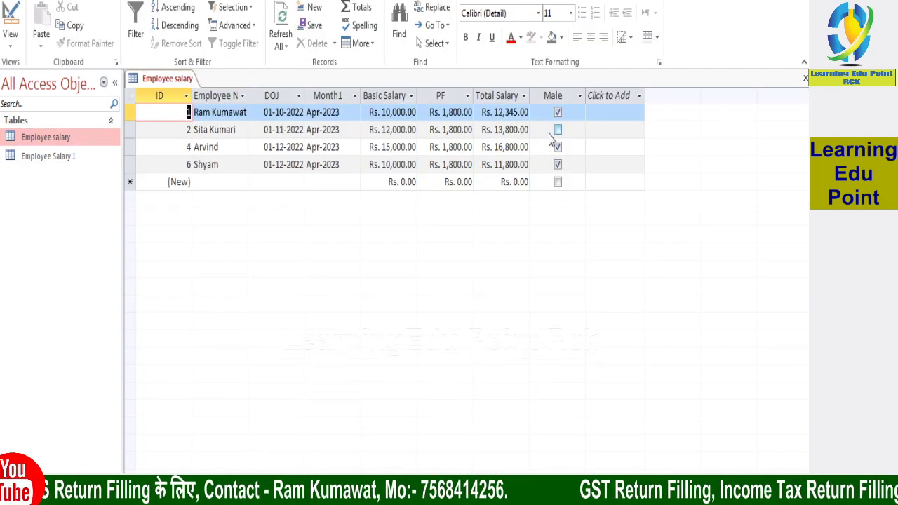
left_click(494, 110)
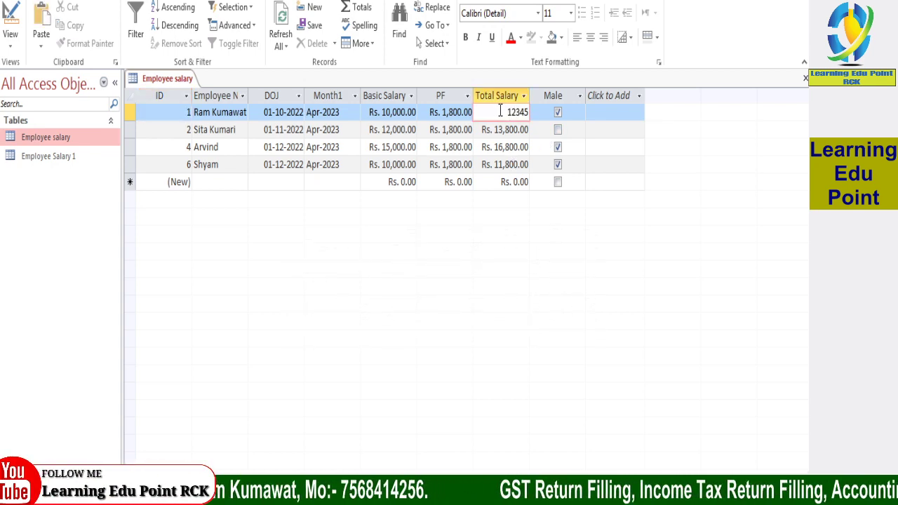
key("Down")
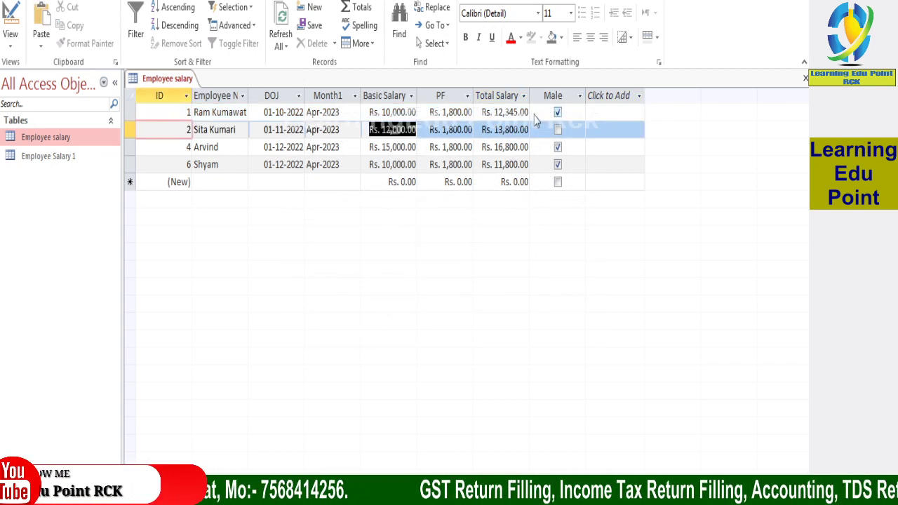
left_click(490, 112)
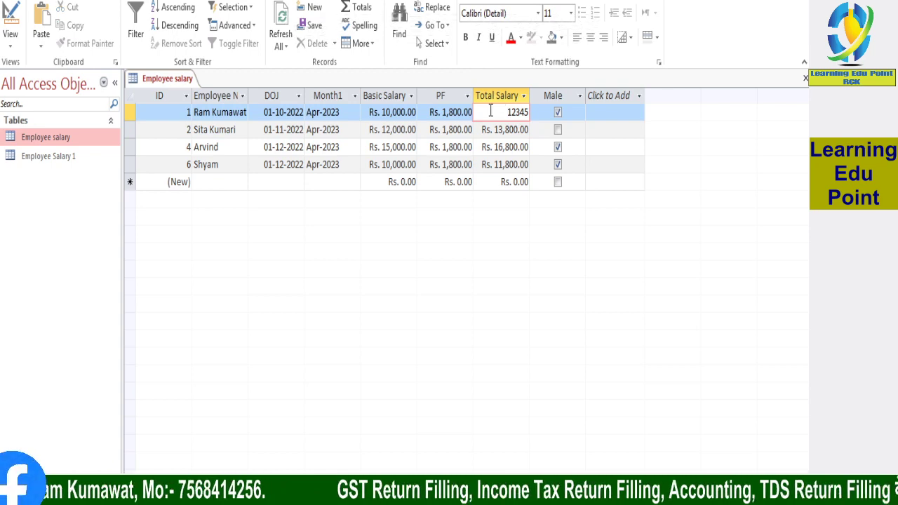
key("Right")
key("Right")
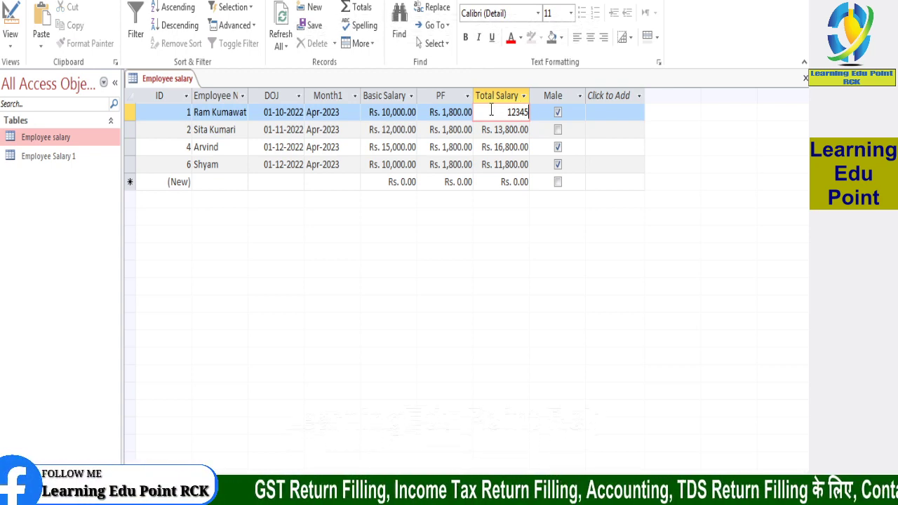
type("1")
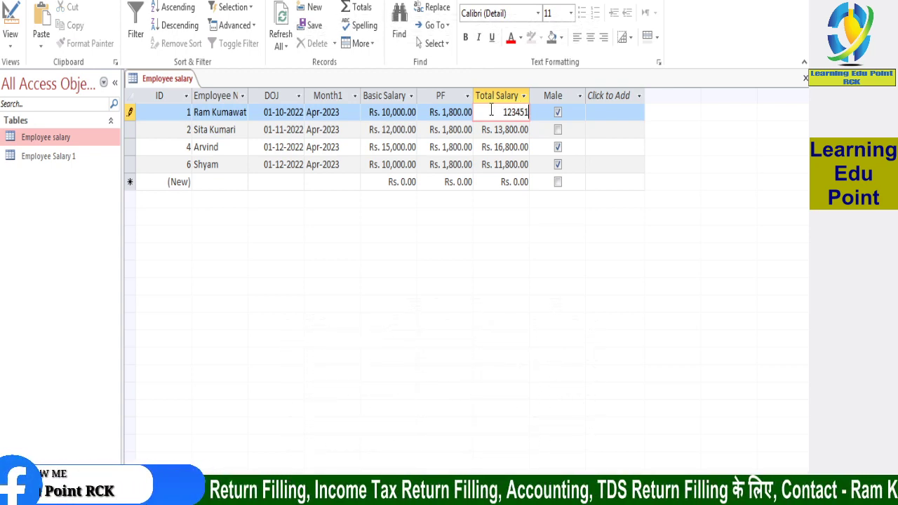
type("23456789")
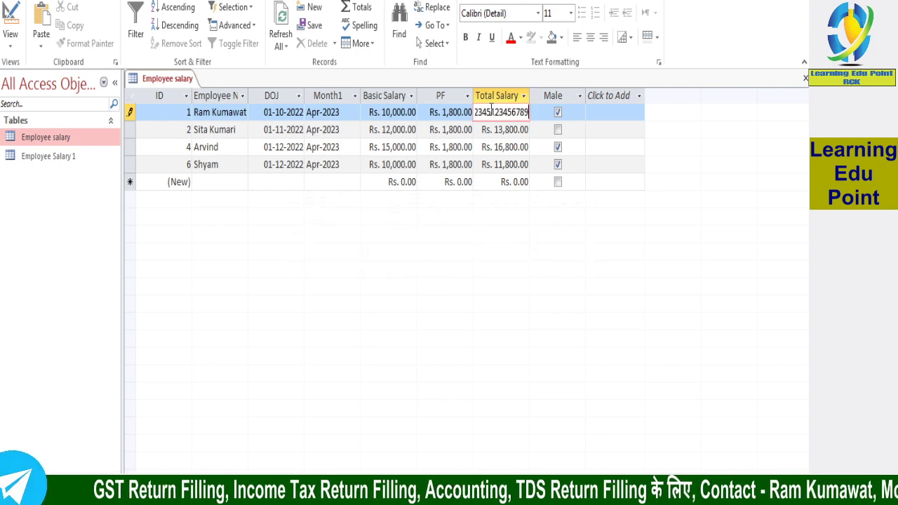
type("98888888")
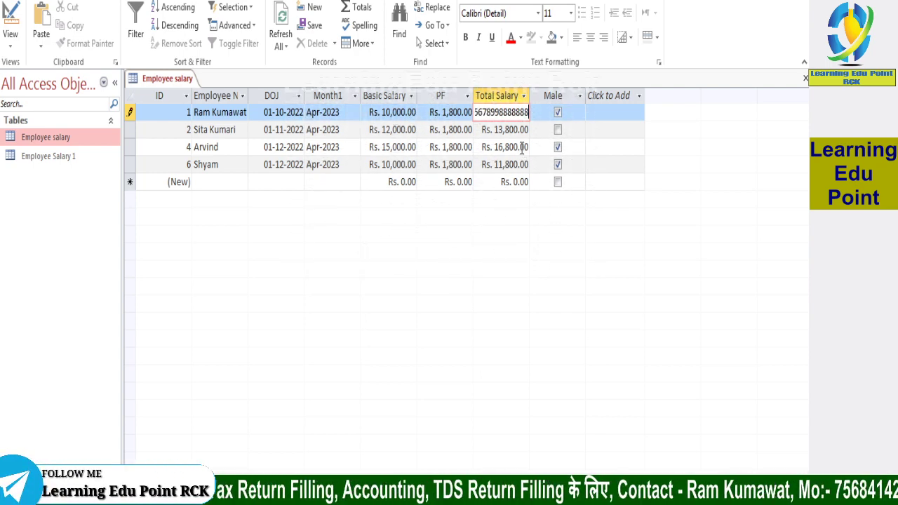
left_click(512, 147)
left_click(509, 113)
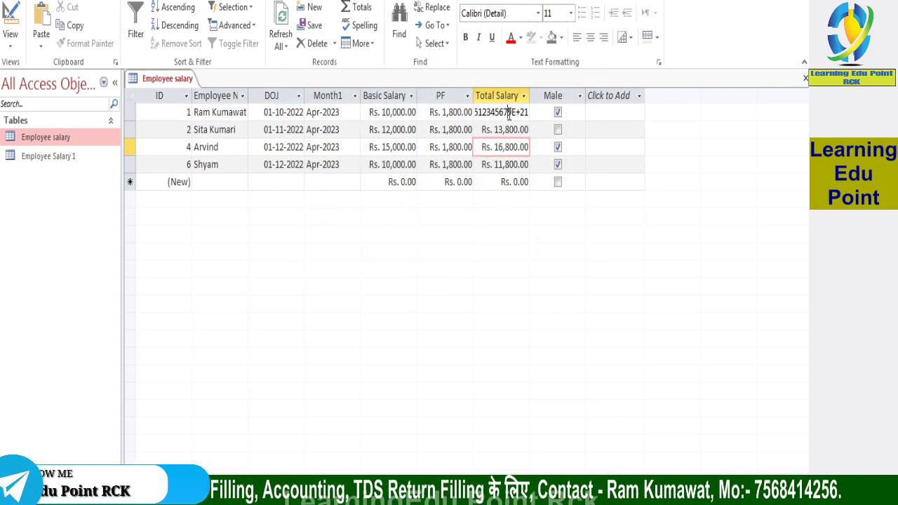
double_click(509, 113)
key("ctrl+z")
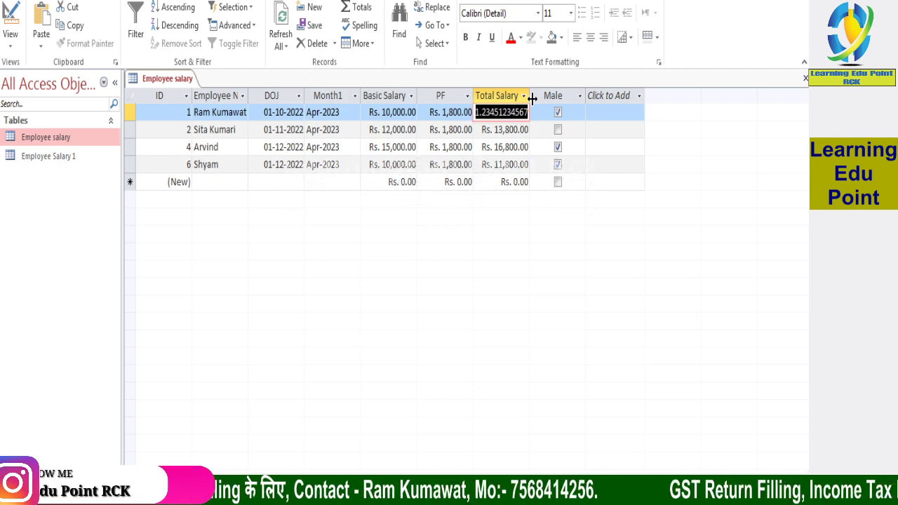
double_click(532, 98)
Replace the long first-record Total Salary with 11800 so it reads Rs. 11,800.00.
left_click(525, 112)
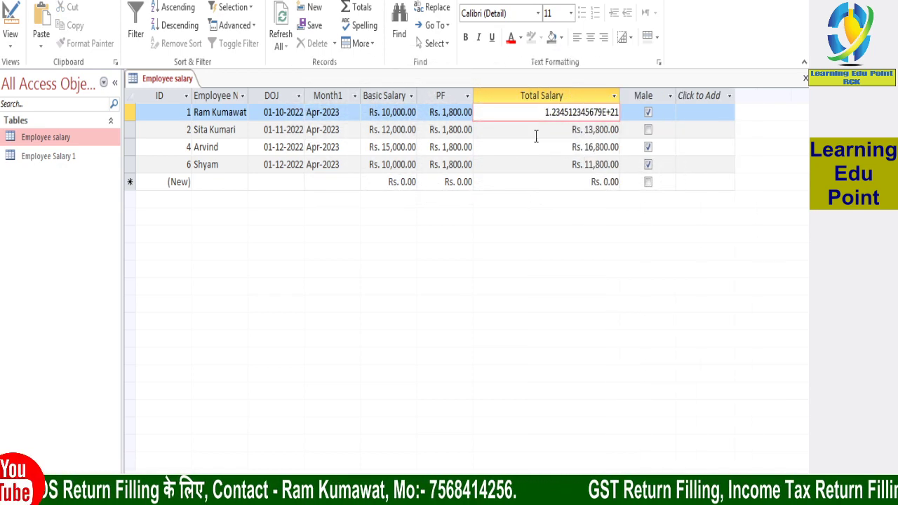
left_click_drag(540, 112, 624, 112)
type("1")
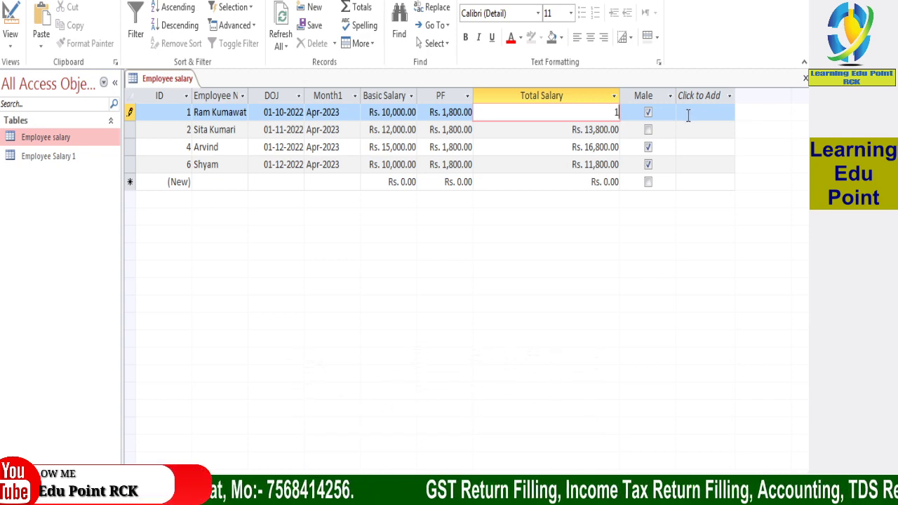
type("0")
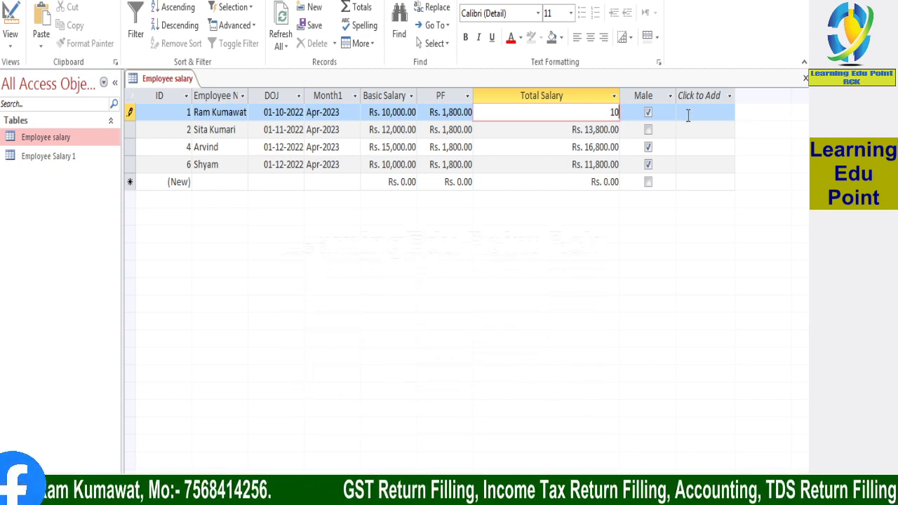
type("1")
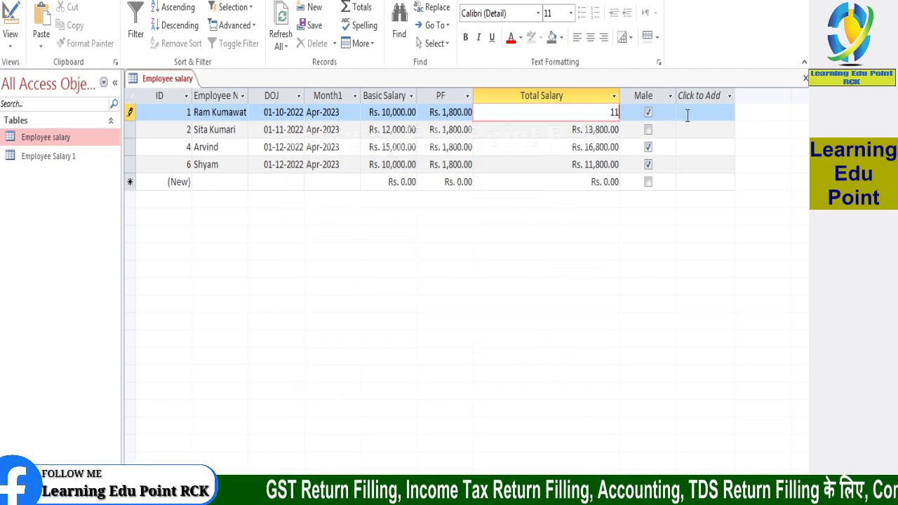
type("800")
key("Tab")
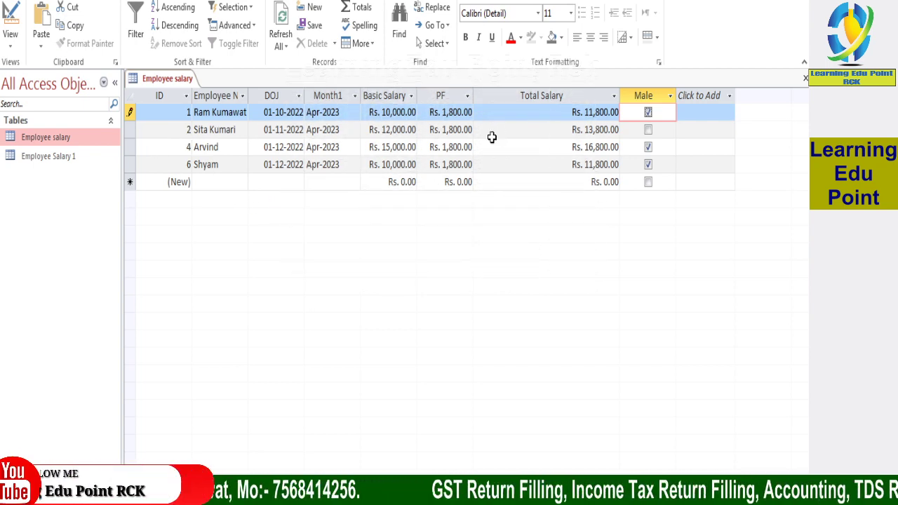
Open the Employee salary table in Design View from the Navigation Pane.
right_click(56, 135)
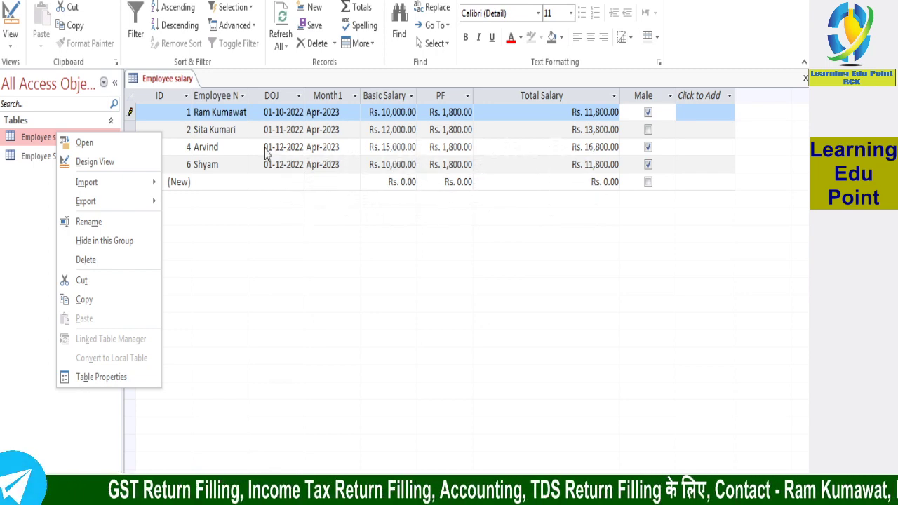
right_click(38, 136)
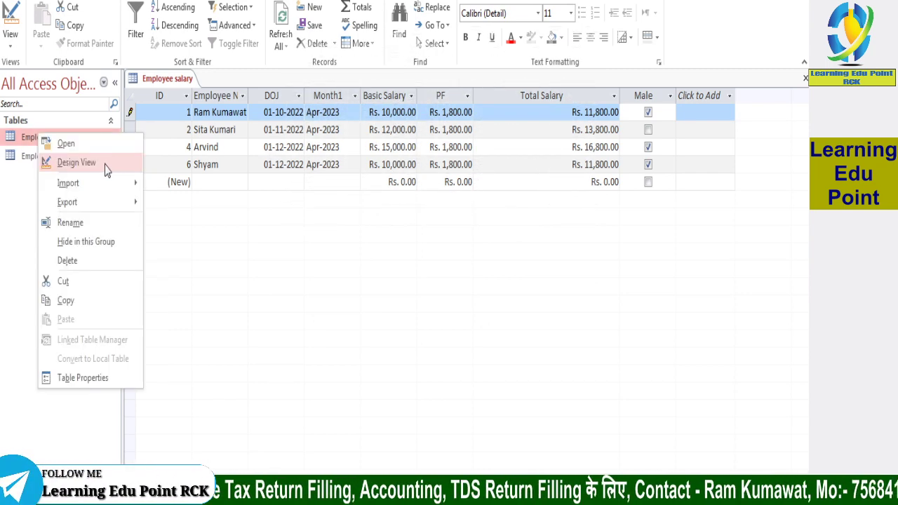
left_click(105, 165)
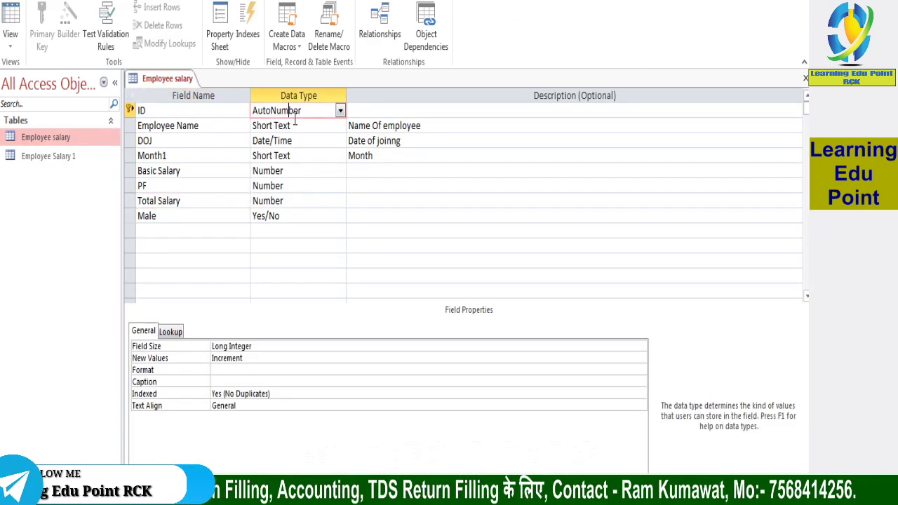
Check the Total Salary field's properties, confirming its Format remains Currency.
left_click(294, 129)
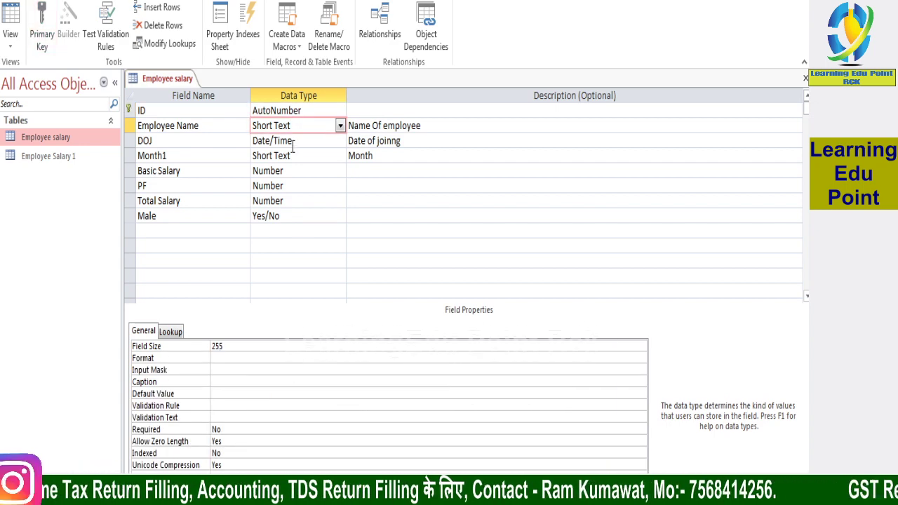
left_click(293, 141)
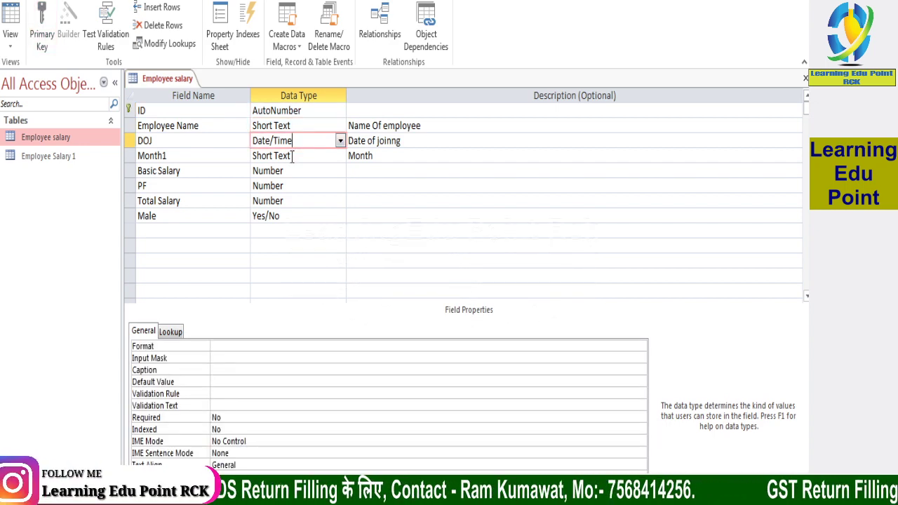
left_click(284, 201)
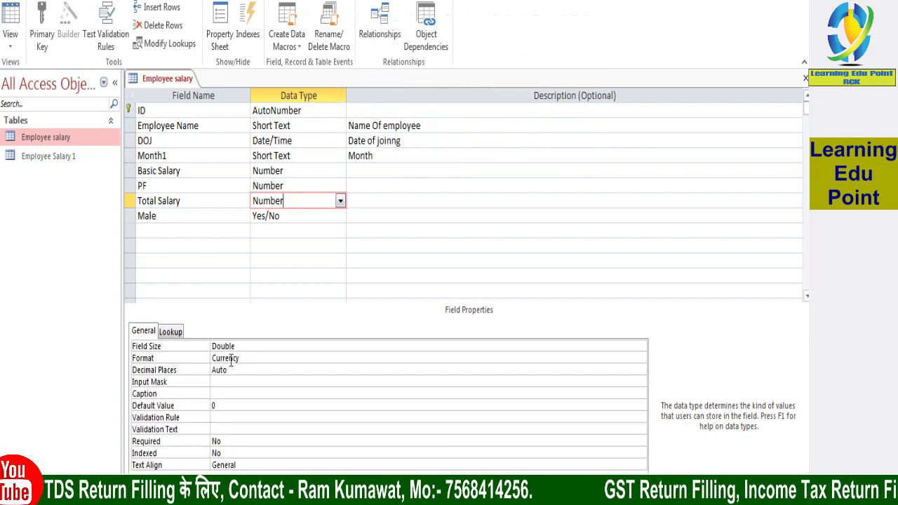
left_click(247, 358)
left_click(641, 358)
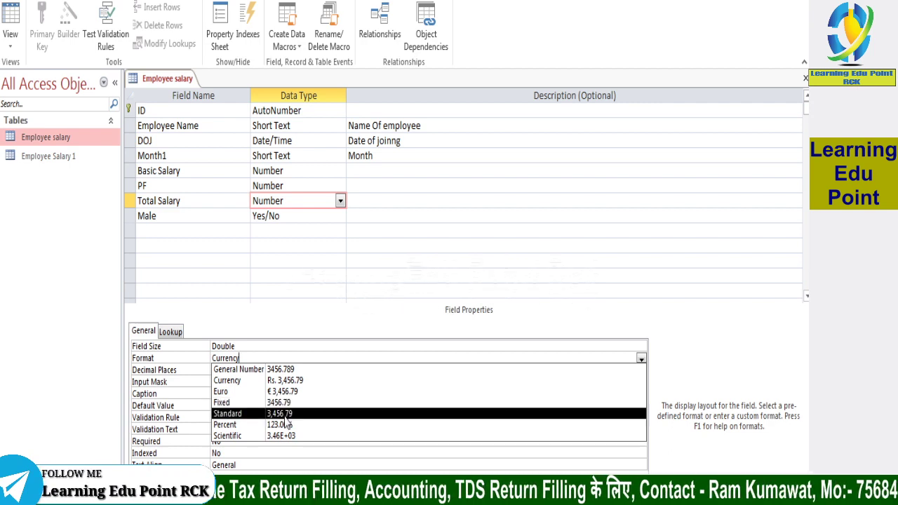
left_click(406, 324)
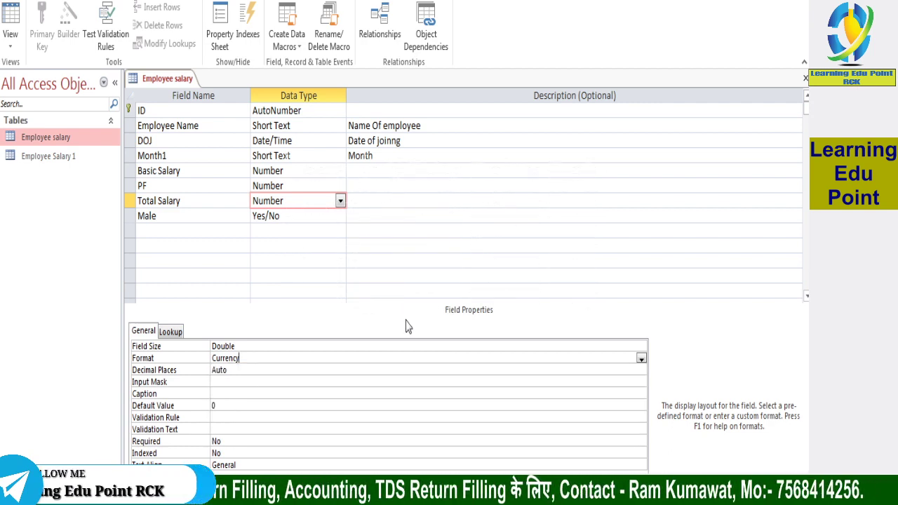